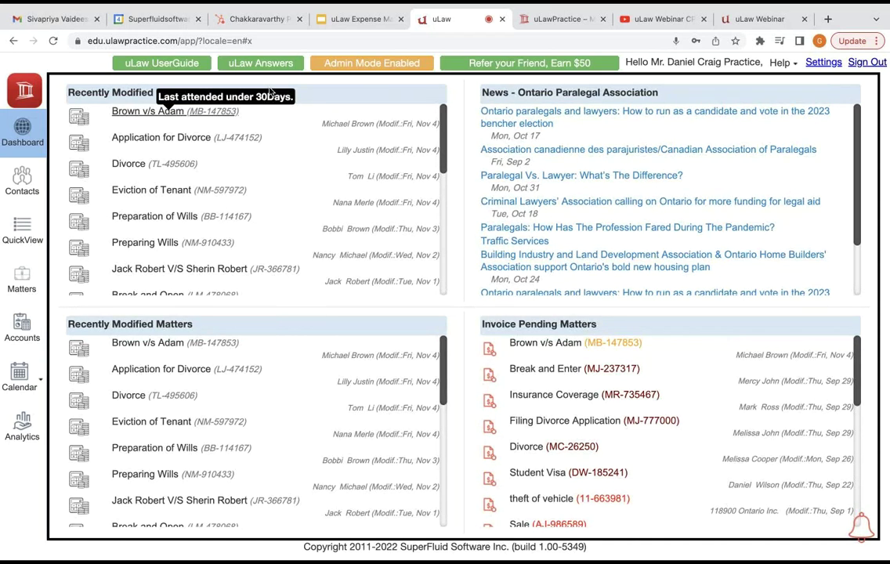
Step: Open the Small Claims matter from the Recently Modified list
left_click(271, 93)
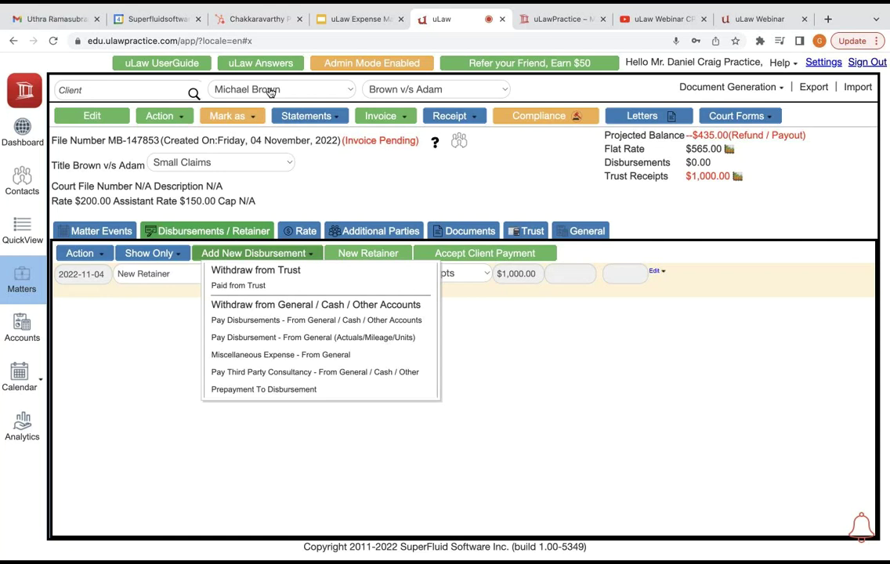
Step: Start a Paid from Trust payout of $200 dated 2022-11-01
key("Down")
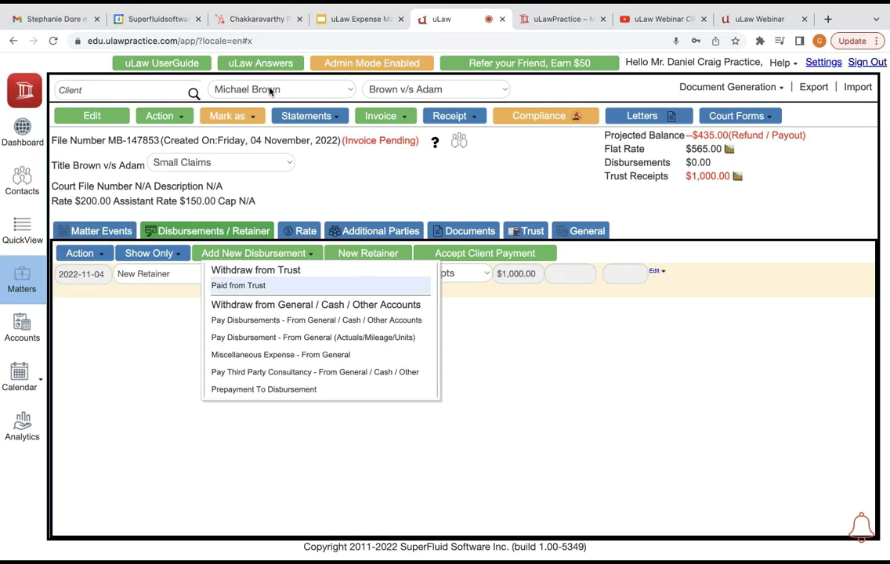
key("Return")
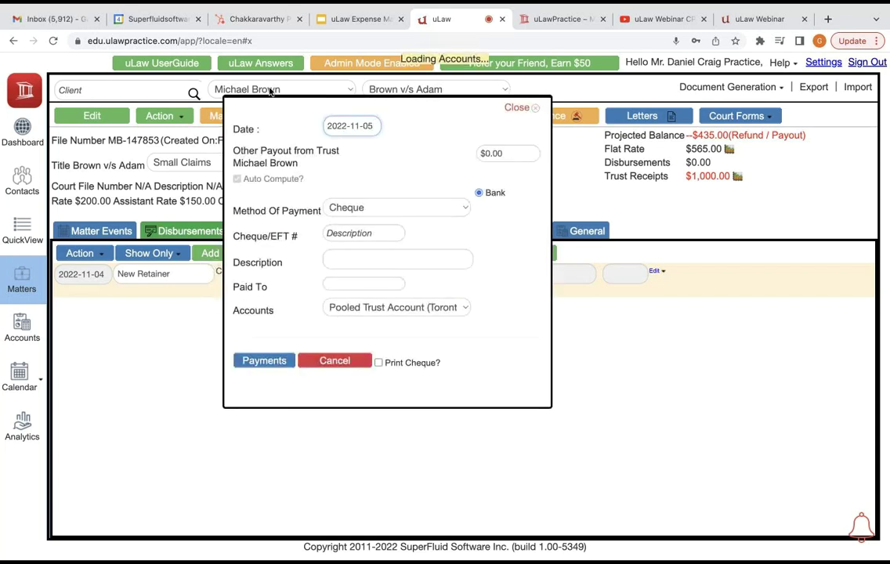
key("Tab")
type("200")
key("Tab")
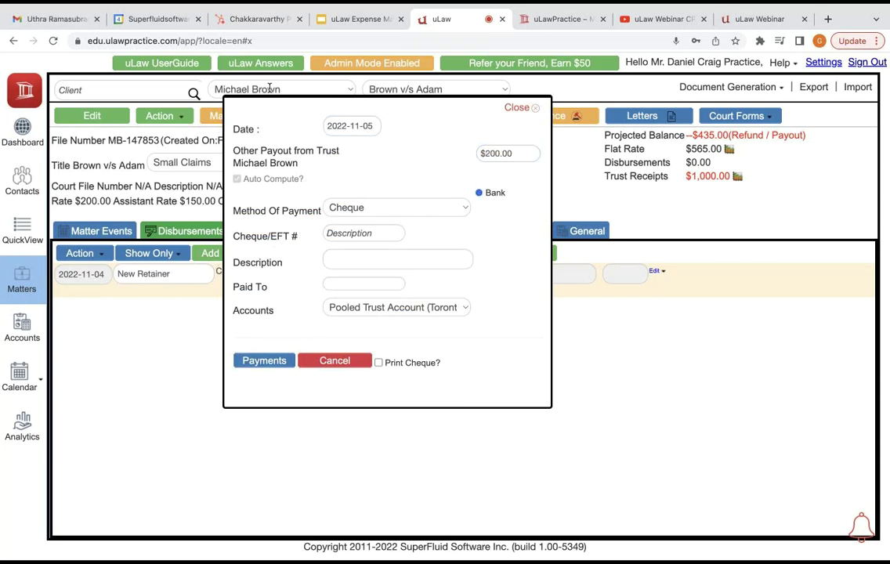
key("shift+Tab")
key("shift+Tab")
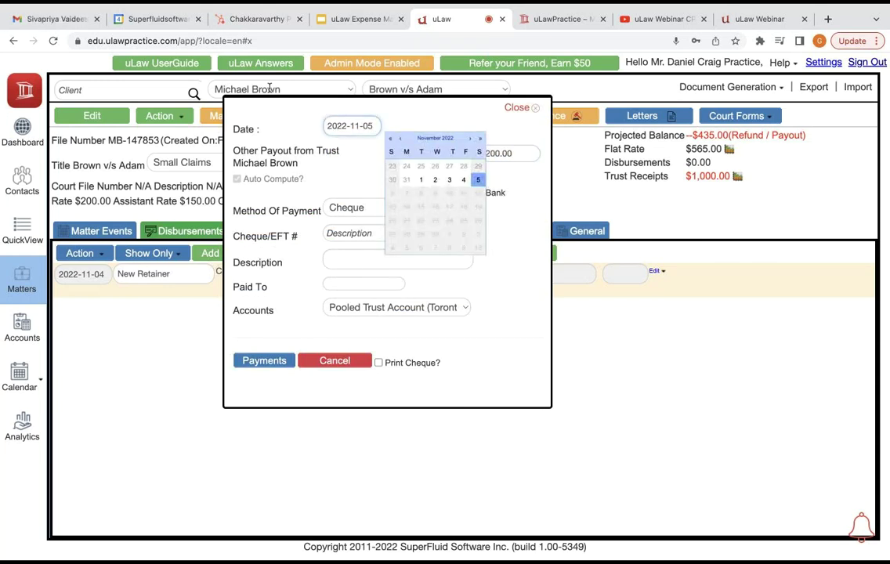
key("BackSpace")
type("1")
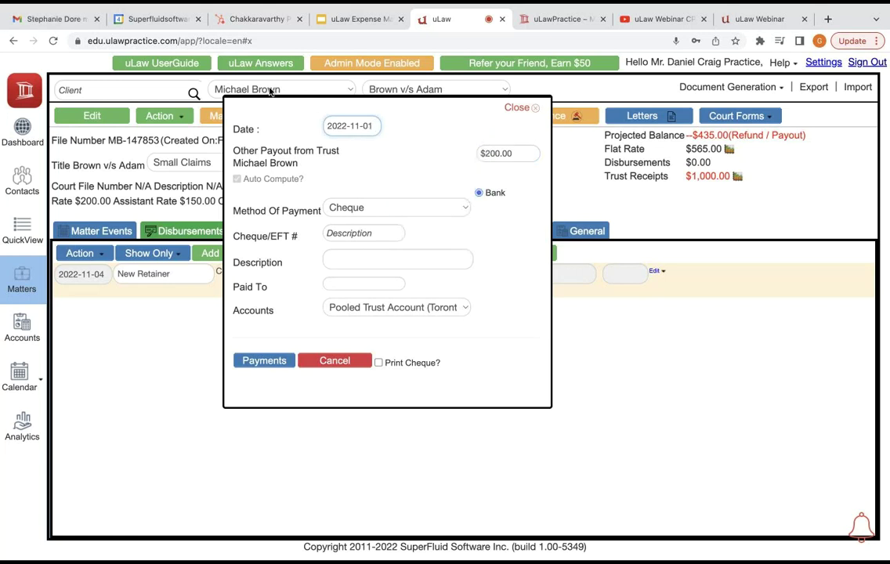
key("Tab")
key("Tab")
Step: Set the payment method to Wire Transfer and enter the EFT reference
key("shift+Tab")
key("Up")
key("Up")
key("Up")
key("Up")
key("Down")
key("Down")
key("Down")
key("Down")
key("Down")
key("Down")
key("Down")
key("Down")
key("Up")
key("Up")
key("Up")
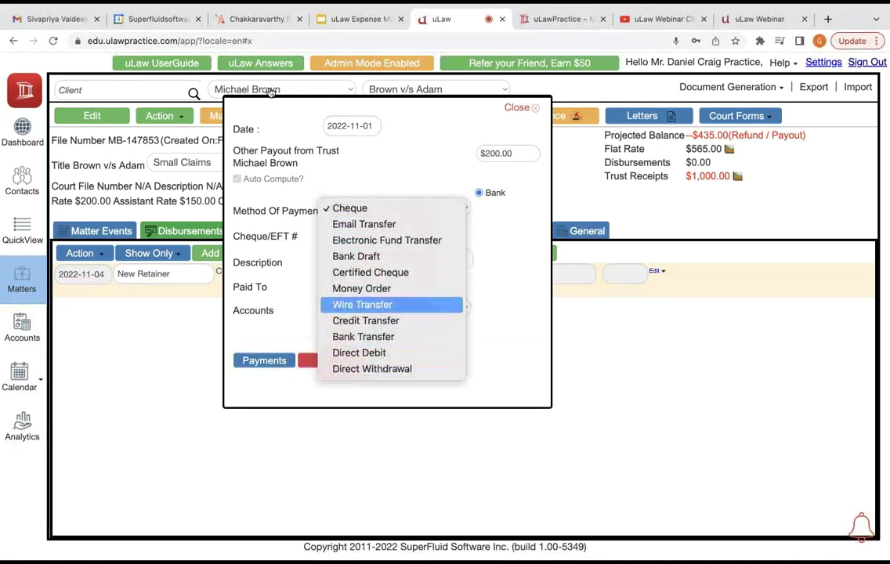
key("Return")
key("Tab")
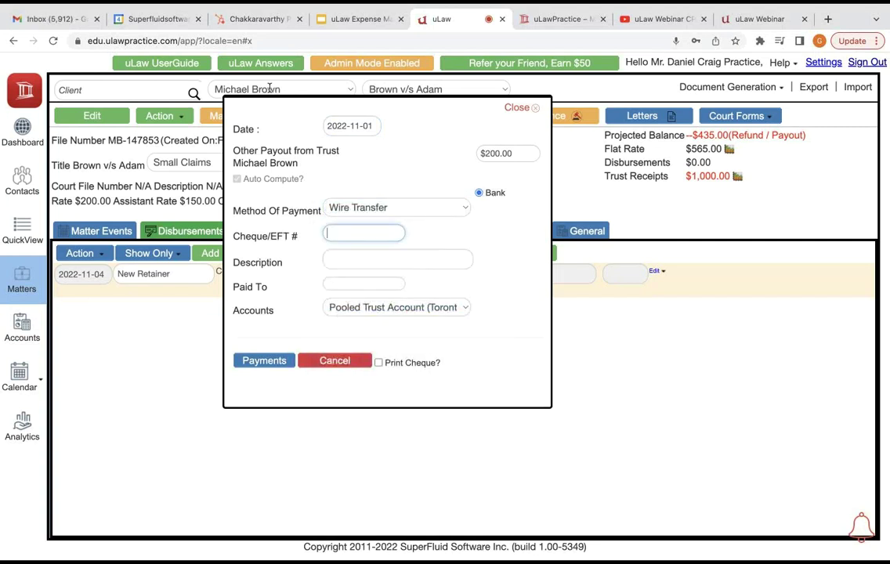
Step: Describe the payout as Filing Fees, paid to Court House of Brampton, and save it
key("Tab")
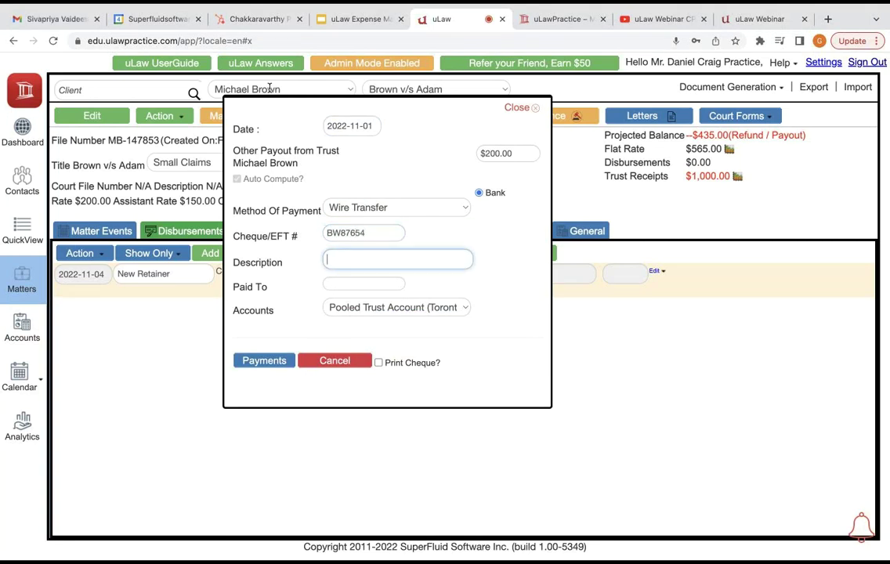
type("Filing")
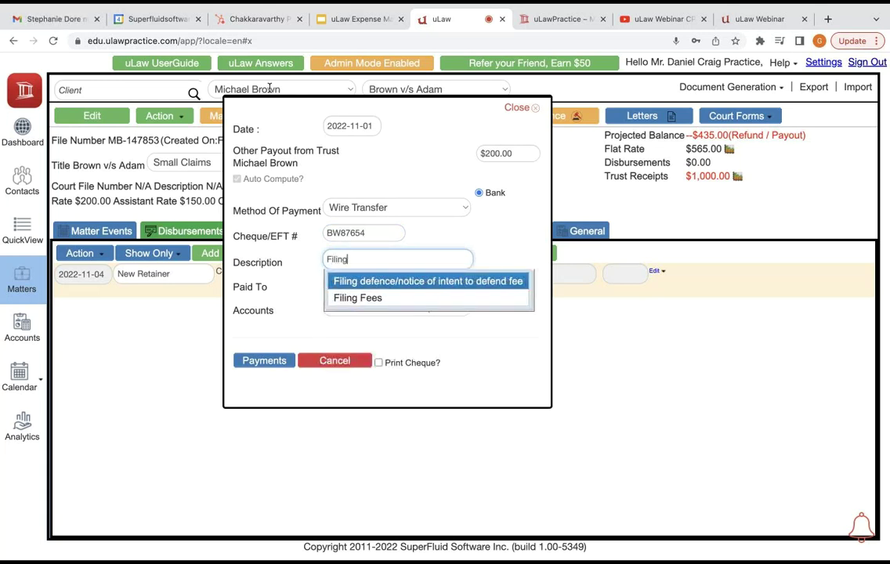
key("Down")
key("Return")
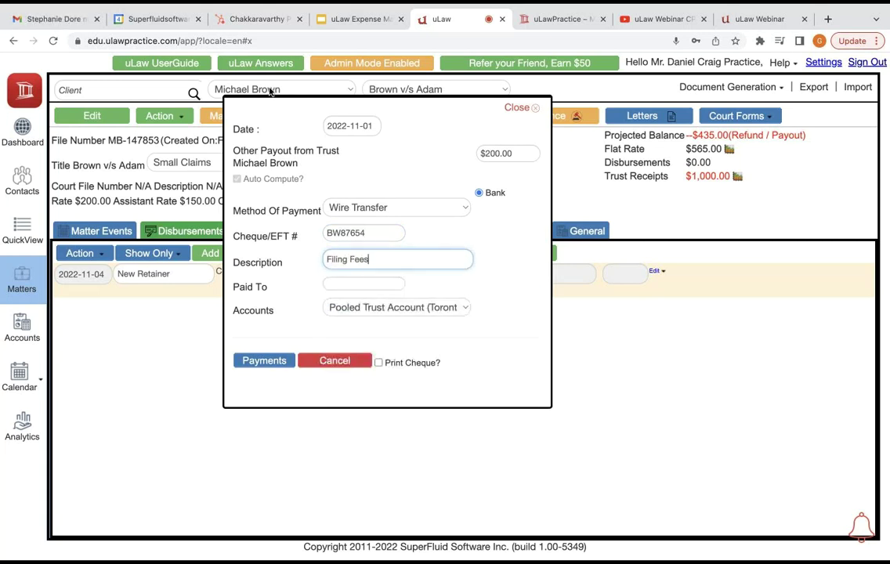
key("Tab")
type("Court Hous")
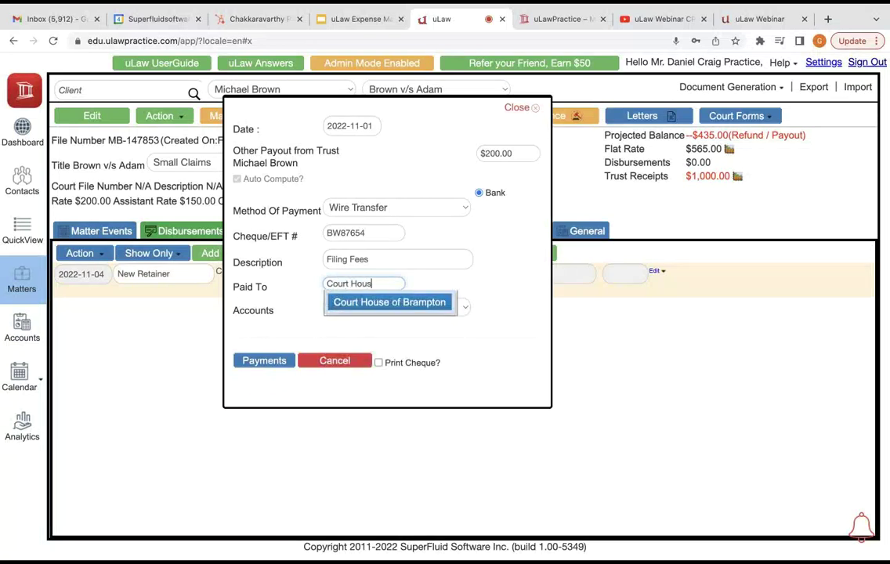
key("Return")
key("Tab")
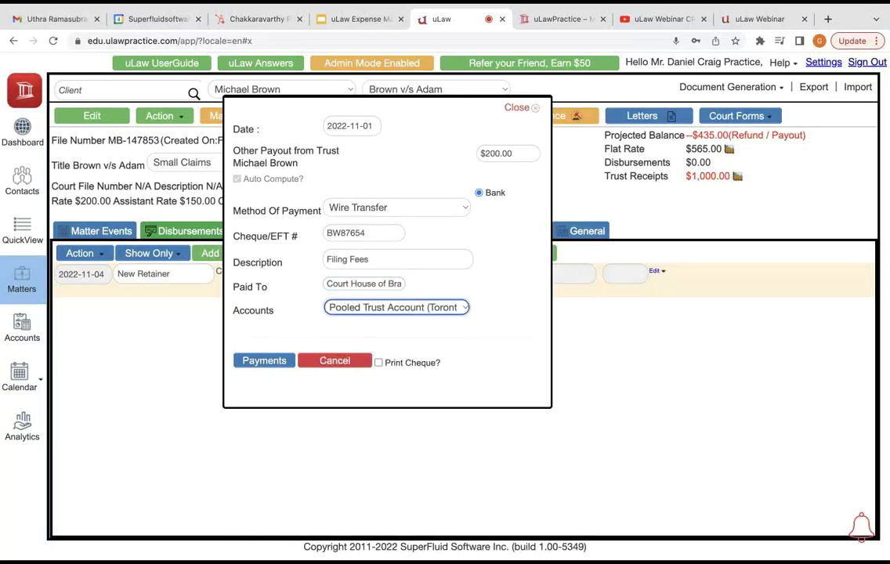
key("Tab")
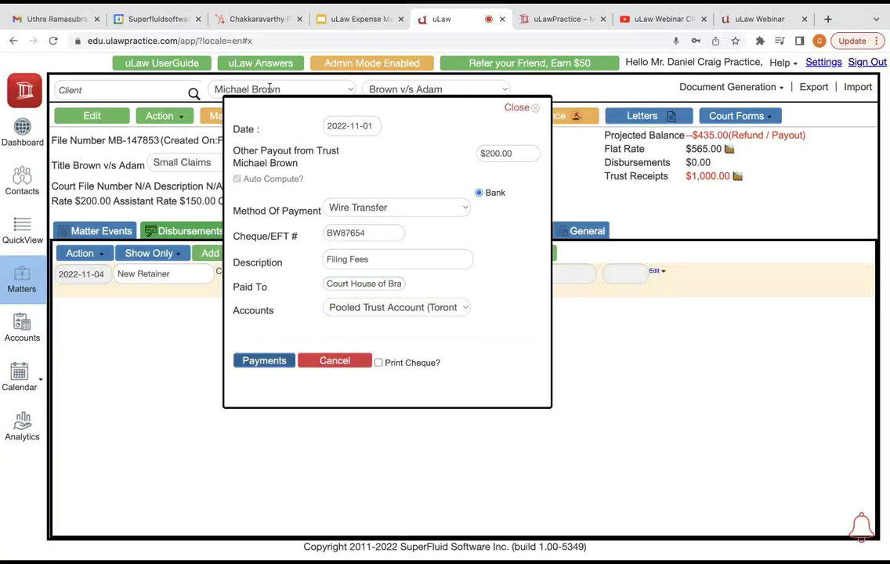
key("Return")
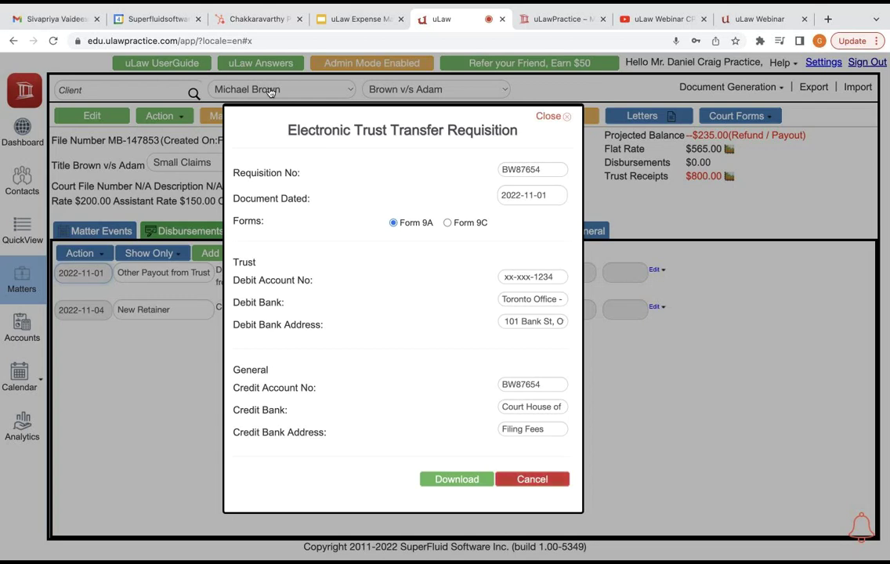
Step: Dismiss the Electronic Trust Transfer Requisition (Form 9A)
key("Escape")
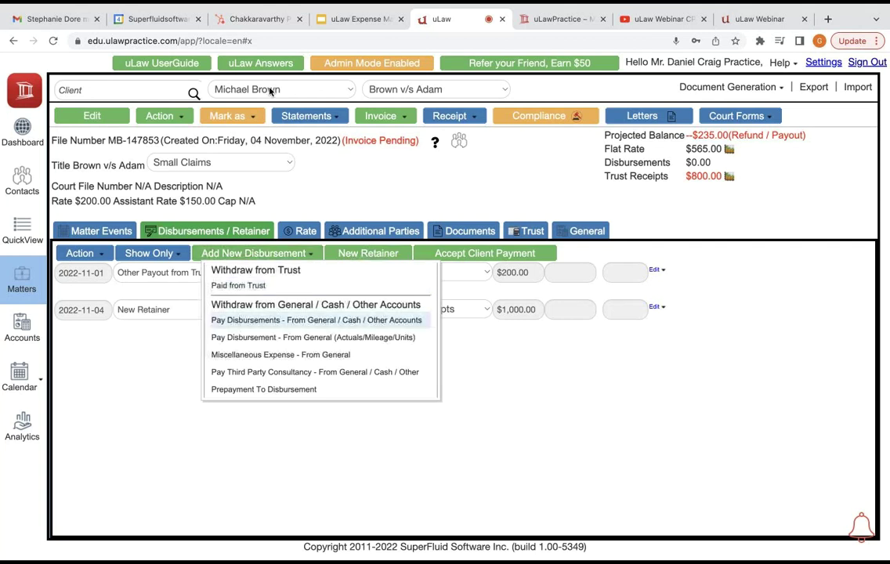
Step: Enter a Miscellaneous Expense from General for Photocopies at $35.00 pre-tax
key("Down")
key("Down")
key("Return")
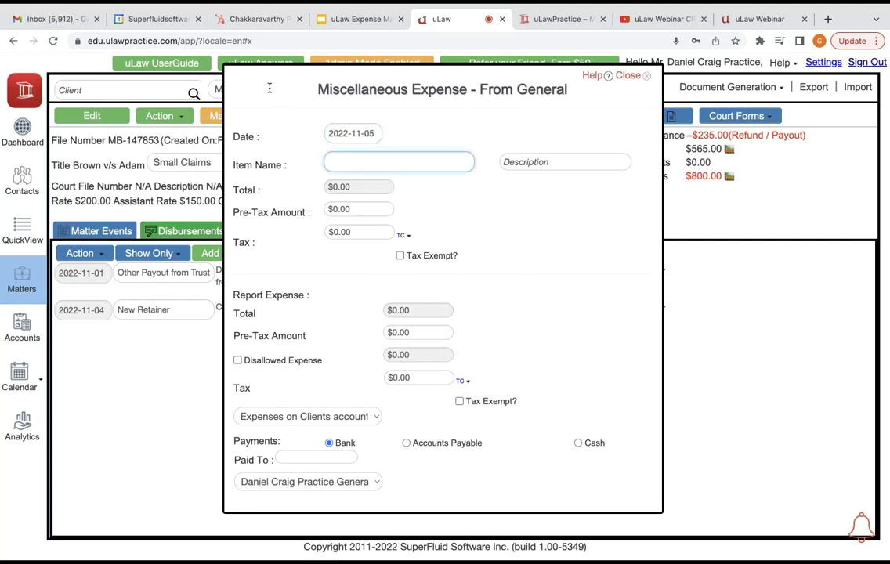
type("Pho")
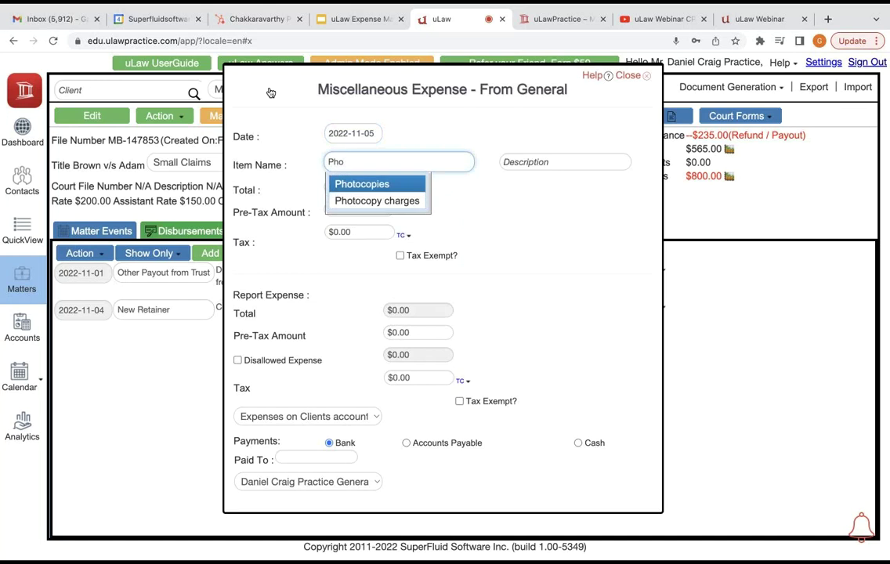
key("Return")
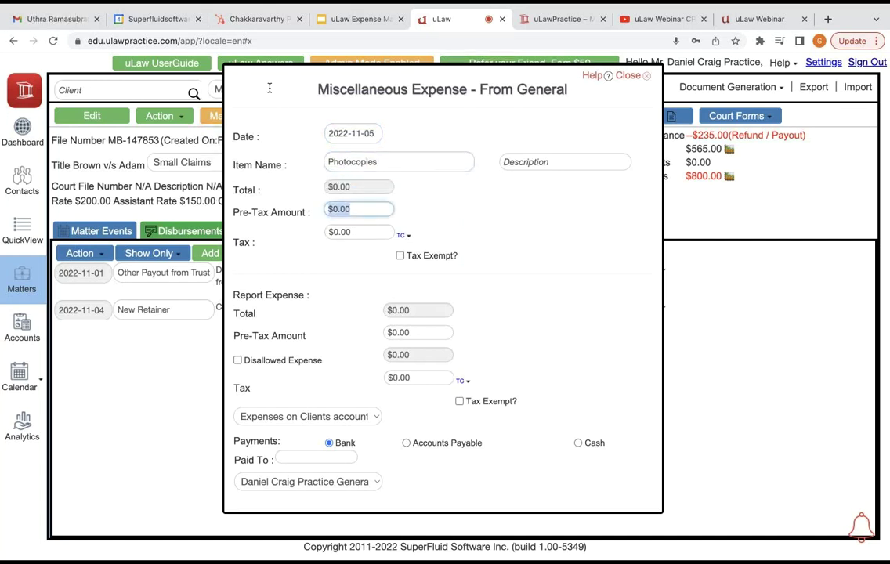
type("35")
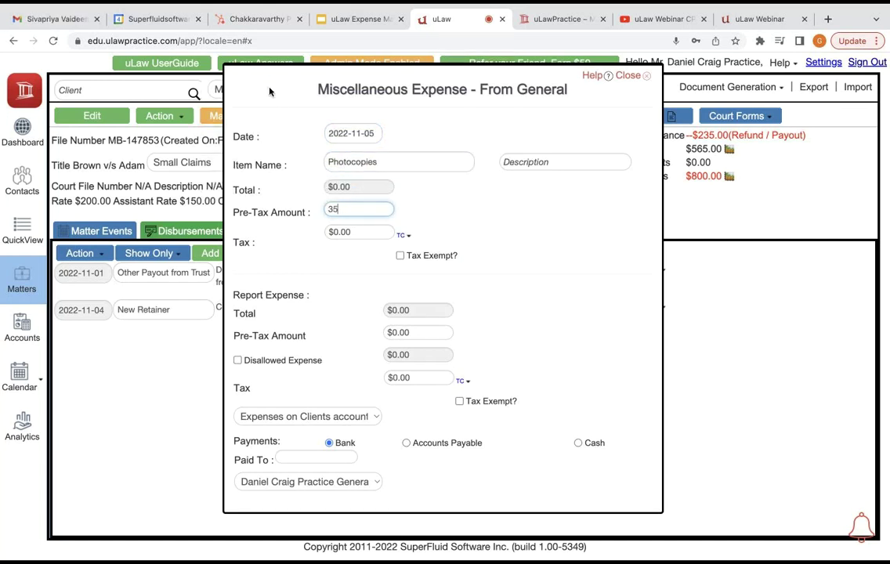
key("Tab")
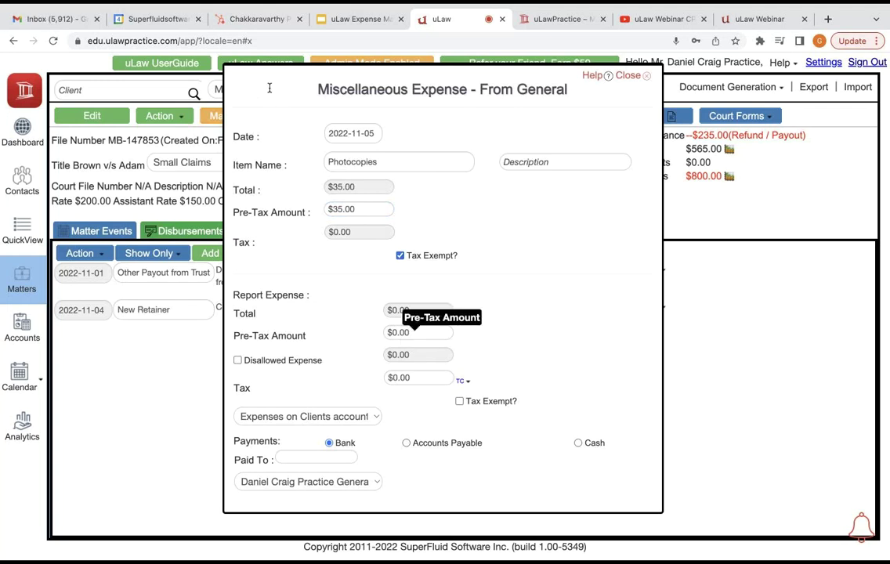
left_click_drag(269, 88, 269, 92)
scroll(269, 92, "down", 2)
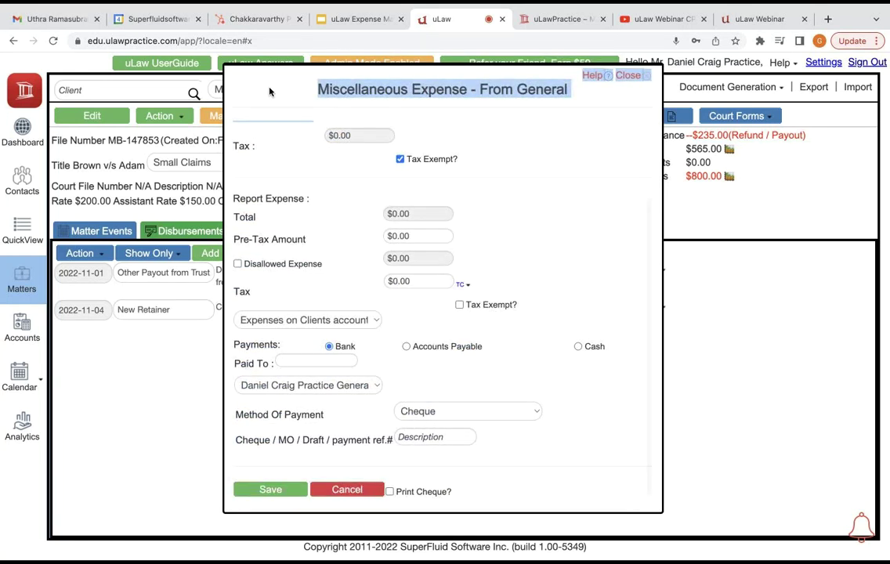
left_click(269, 92)
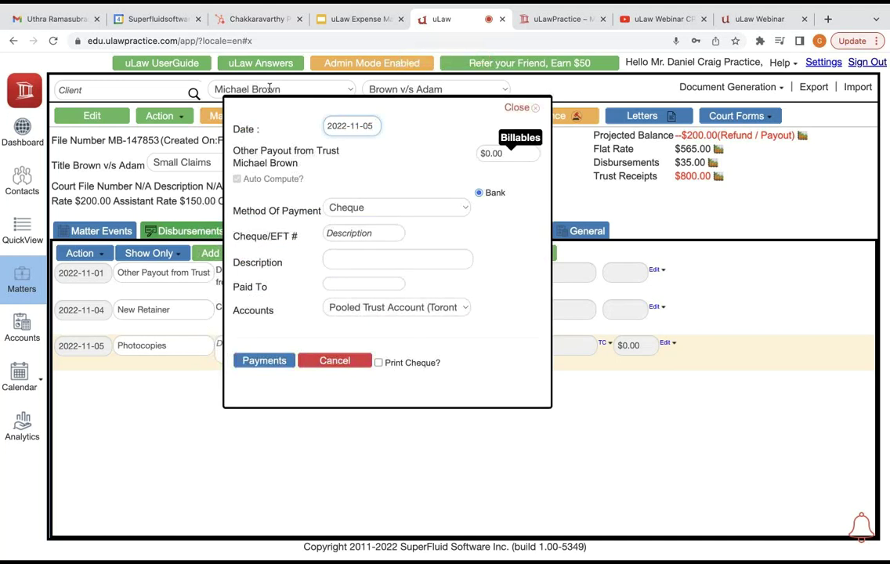
Step: Enter a $200 trust payout amount with cheque number 0001
key("Tab")
type("200")
key("Tab")
key("Tab")
type("000")
key("Tab")
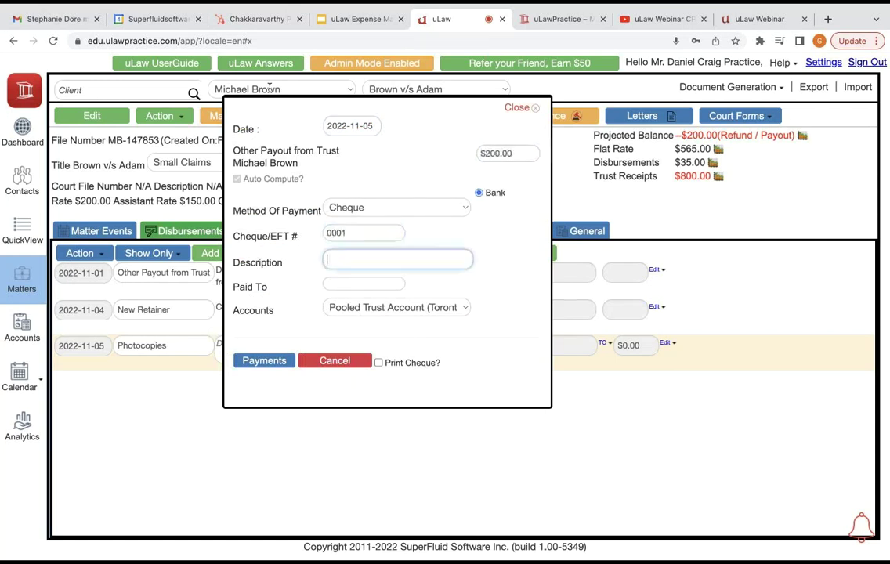
Step: Describe it as REFUND Retainer, pay the client, mark the cheque for printing, and save
type("REF")
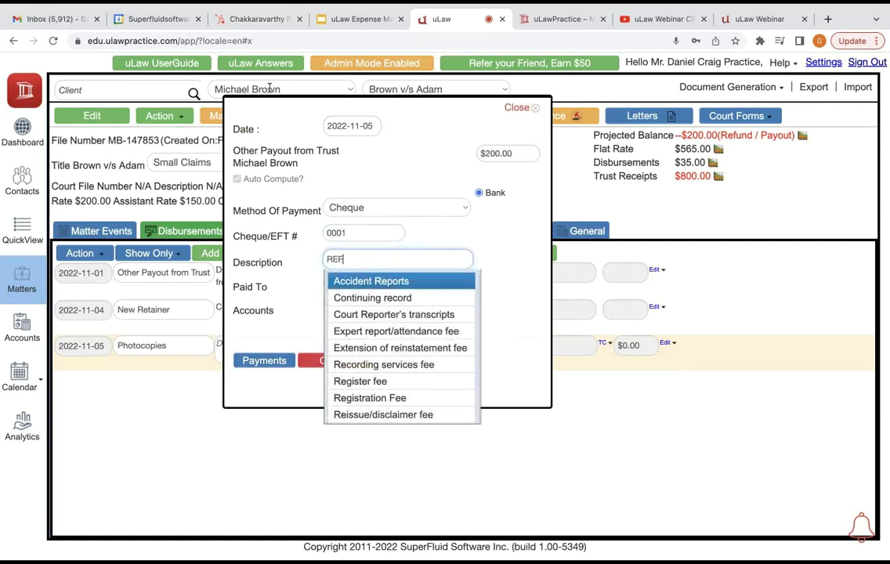
type("UND Retainer")
key("Tab")
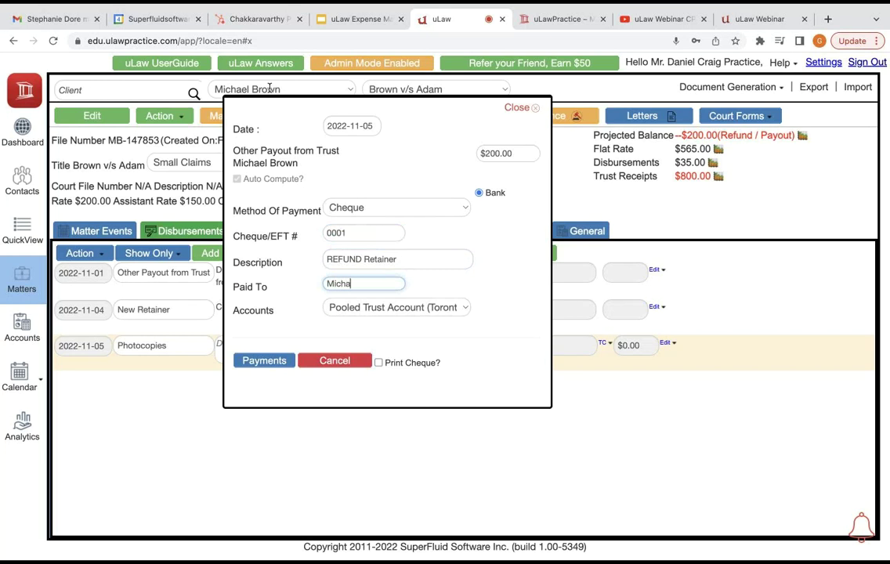
key("Tab")
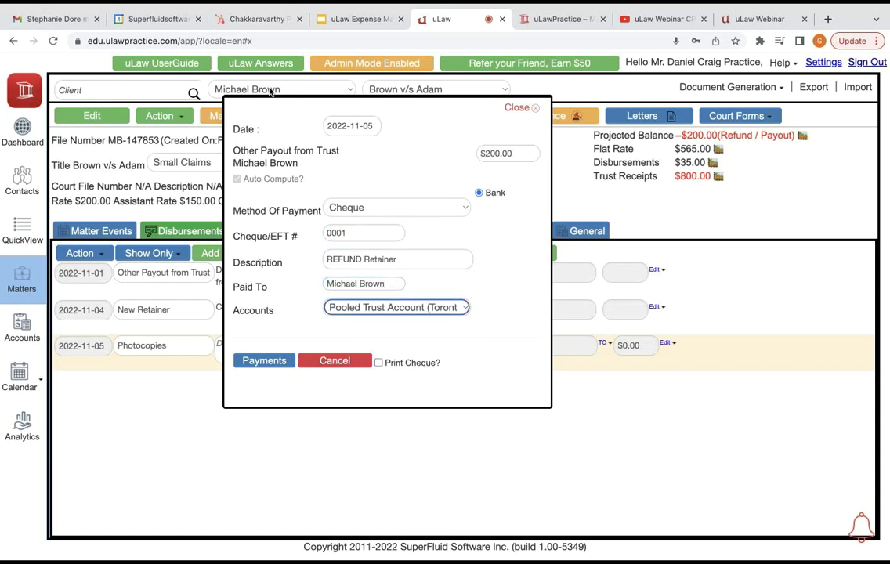
key("Tab")
key("space")
key("Return")
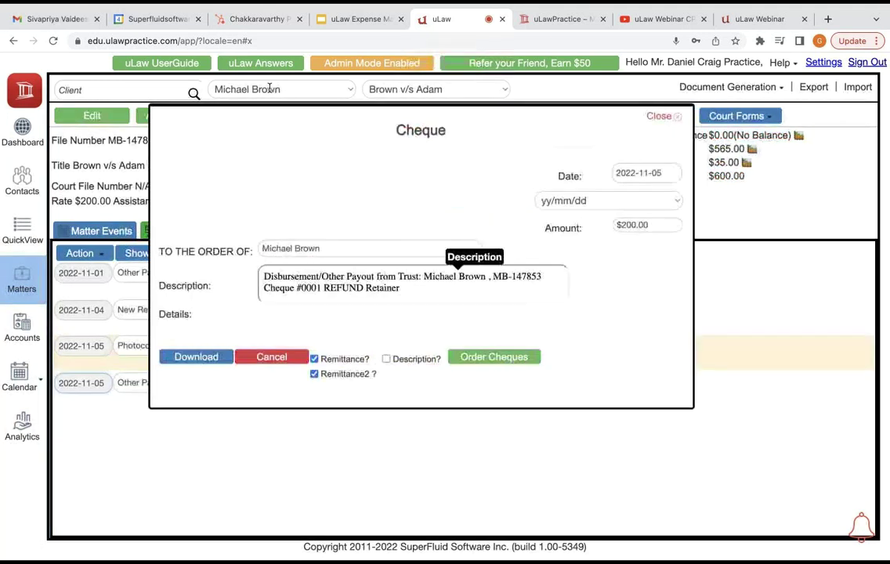
Step: Close the cheque preview and review the matter's trust receipts, balance and disbursement figures
key("Escape")
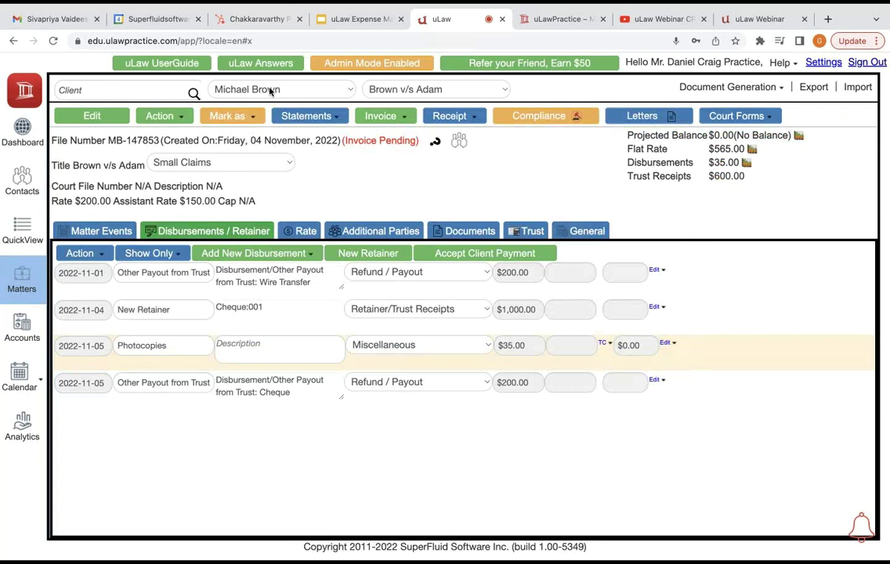
key("shift+Left")
key("shift+Left")
key("shift+Left")
key("shift+Left")
key("shift+Left")
key("shift+Left")
key("shift+Left")
key("shift+Left")
key("shift+Left")
key("shift+Left")
key("shift+Left")
key("shift+Left")
key("shift+Left")
key("shift+Left")
key("shift+Left")
key("shift+Left")
key("shift+Left")
key("shift+Left")
key("shift+Left")
key("shift+Left")
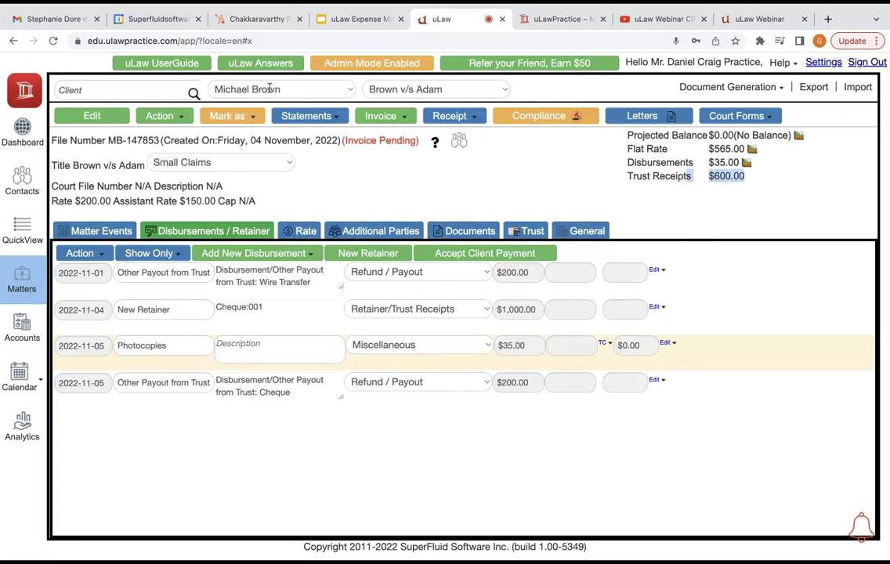
key("shift+Up")
key("shift+Up")
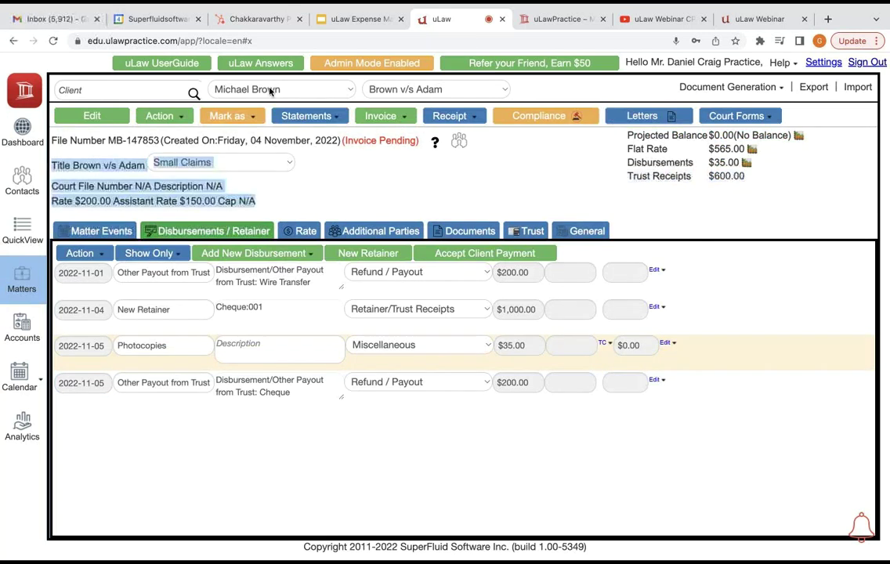
key("Right")
key("shift+Down")
key("shift+Down")
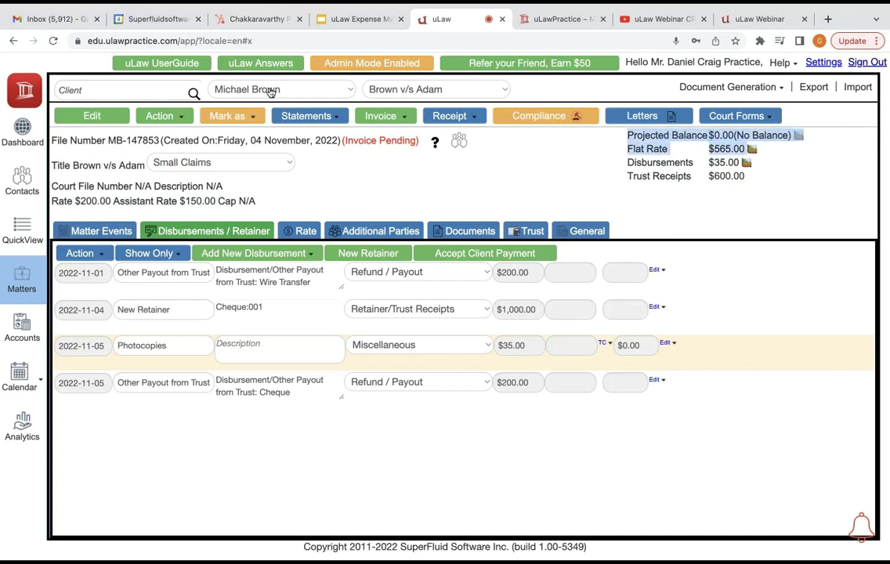
key("shift+Down")
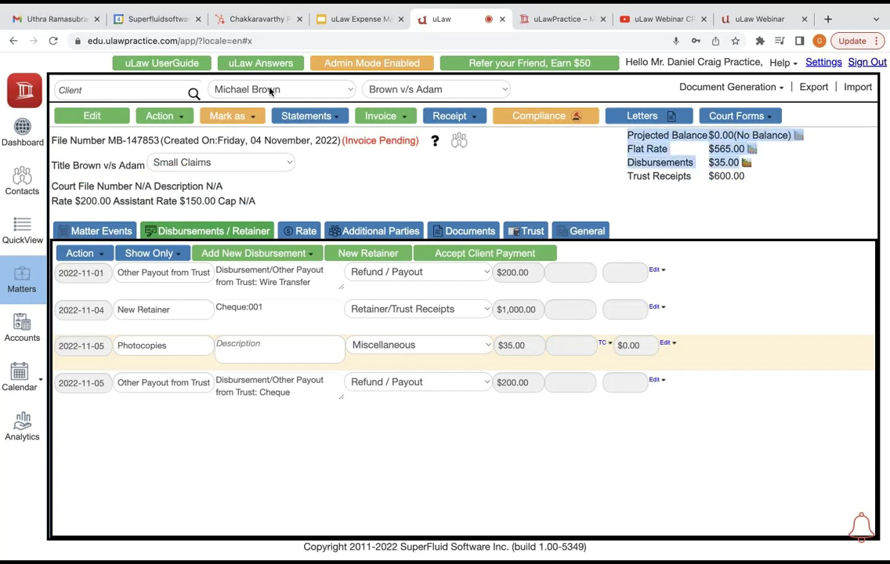
key("Right")
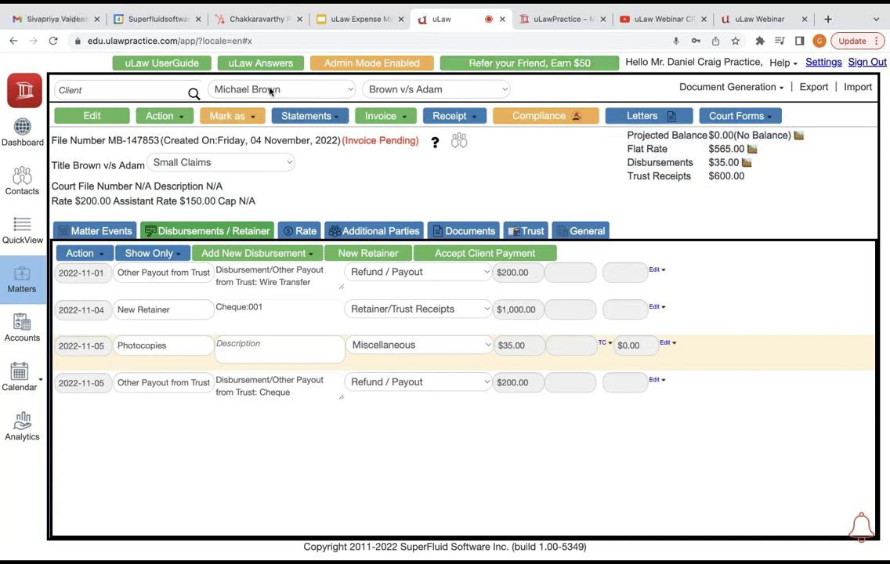
key("Return")
Step: Complete the matter's pending invoice and open the generated invoice PDF
key("Down")
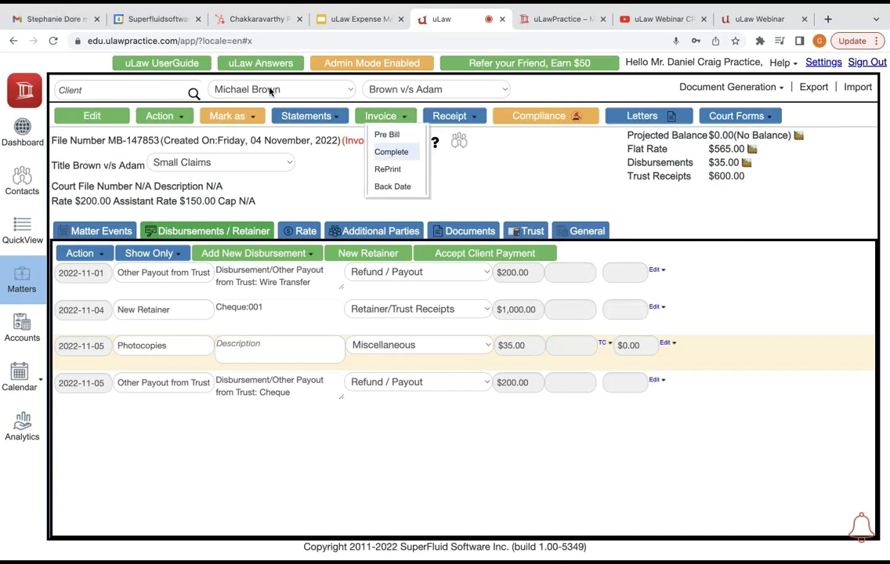
key("Return")
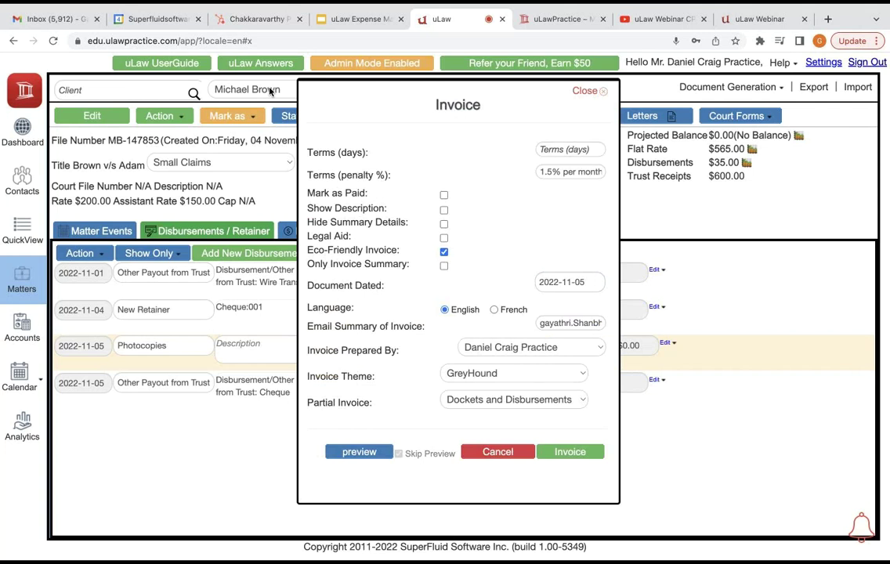
key("Return")
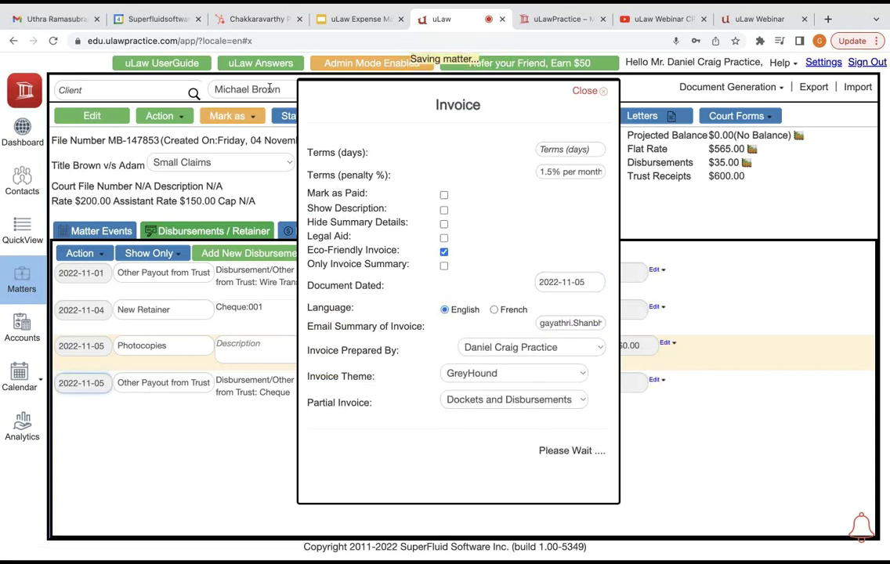
key("Return")
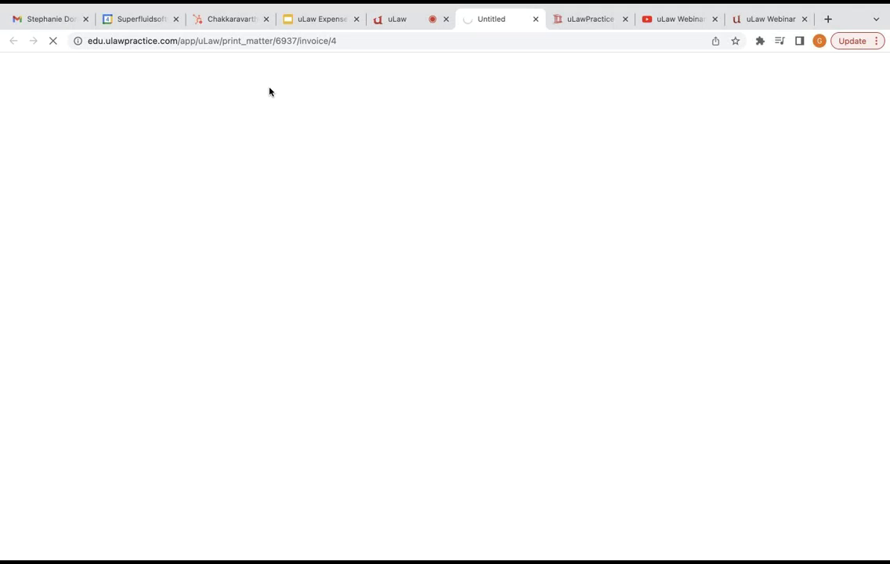
key("ctrl+shift+Tab")
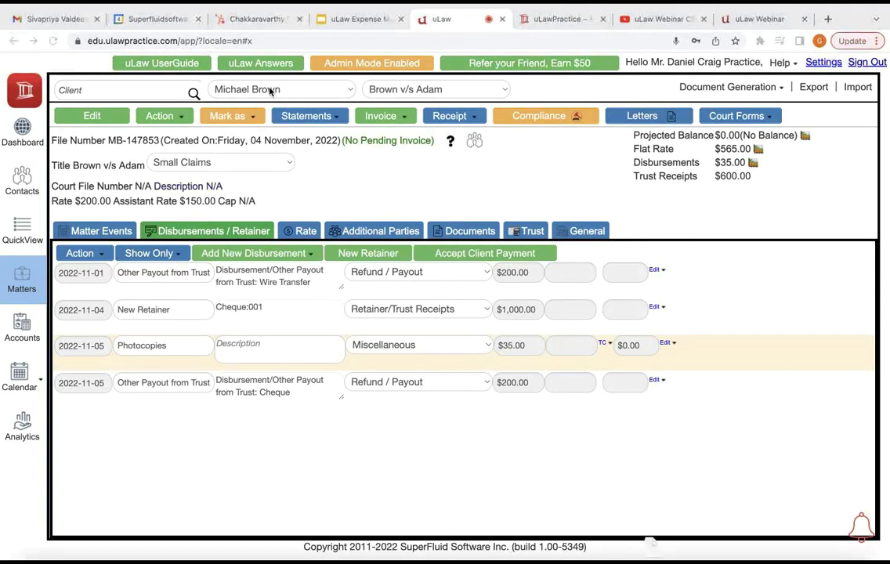
key("ctrl+Right")
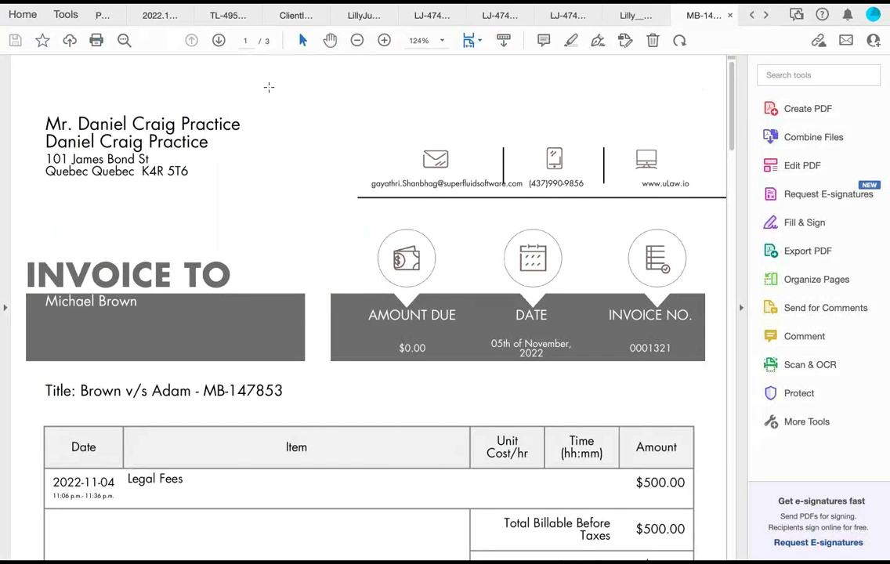
Step: Review the invoice's $35.00 Photocopies disbursement and $0.00 due, then return to uLaw
scroll(270, 93, "down", 3)
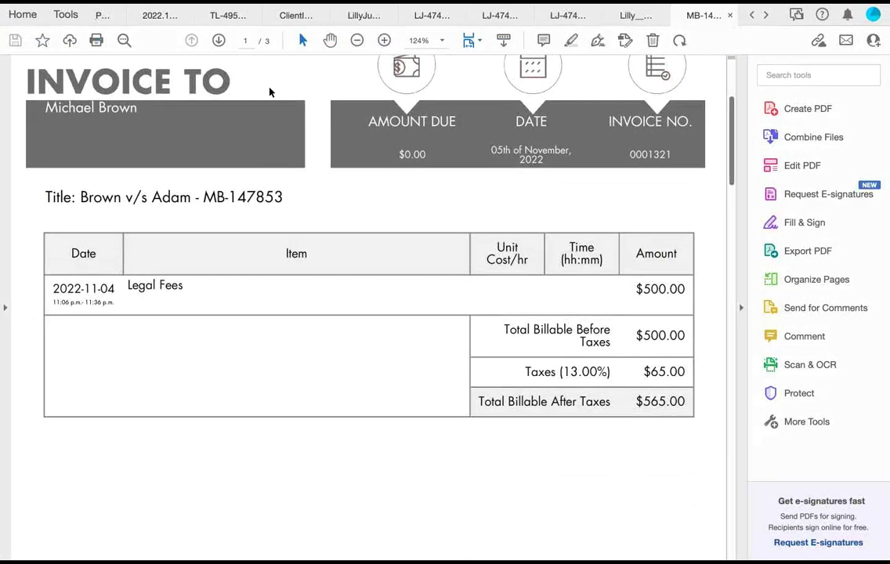
scroll(269, 93, "down", 8)
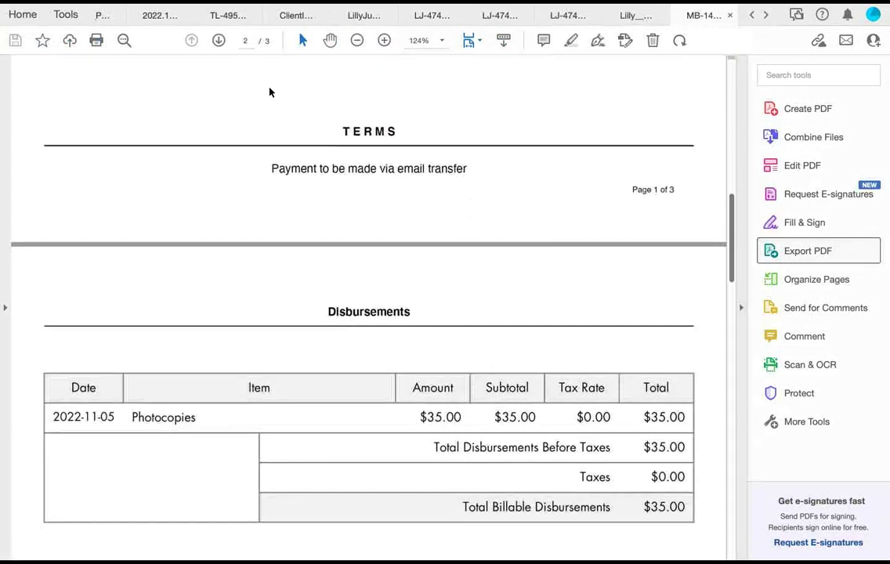
scroll(269, 92, "down", 2)
scroll(269, 92, "down", 3)
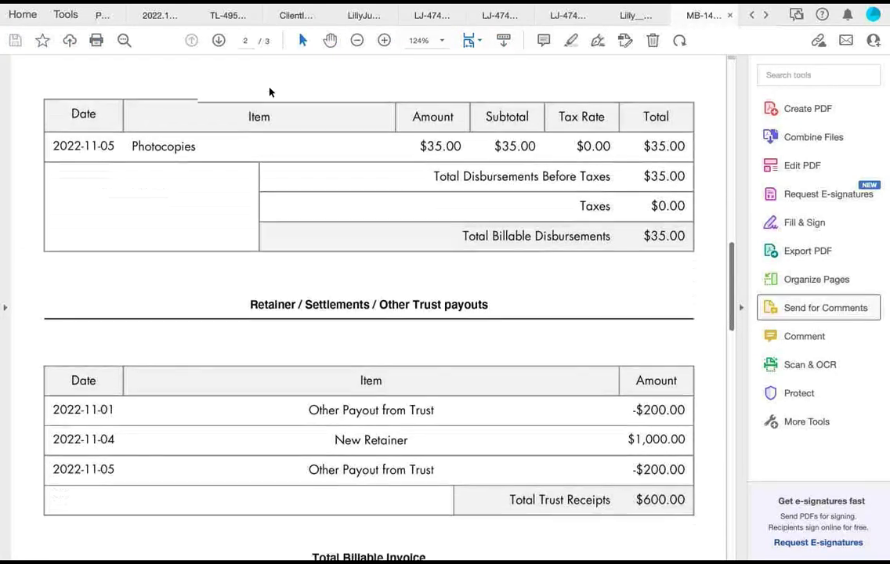
scroll(269, 92, "down", 2)
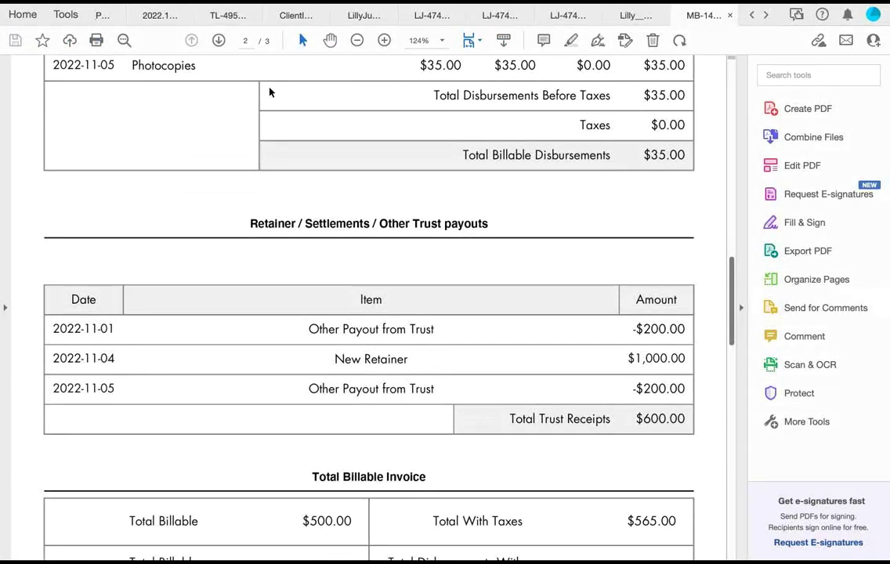
scroll(270, 92, "down", 1)
scroll(270, 92, "down", 3)
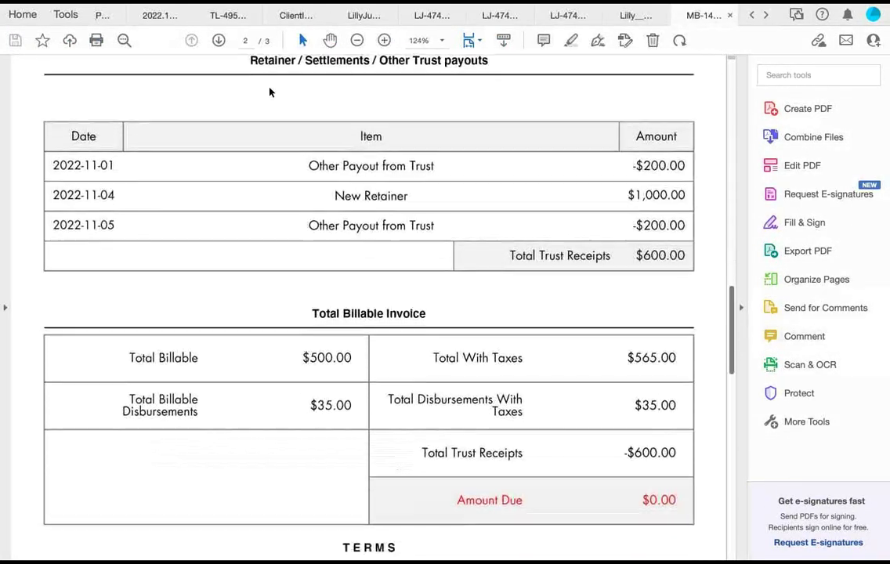
scroll(270, 93, "down", 2)
scroll(270, 92, "down", 2)
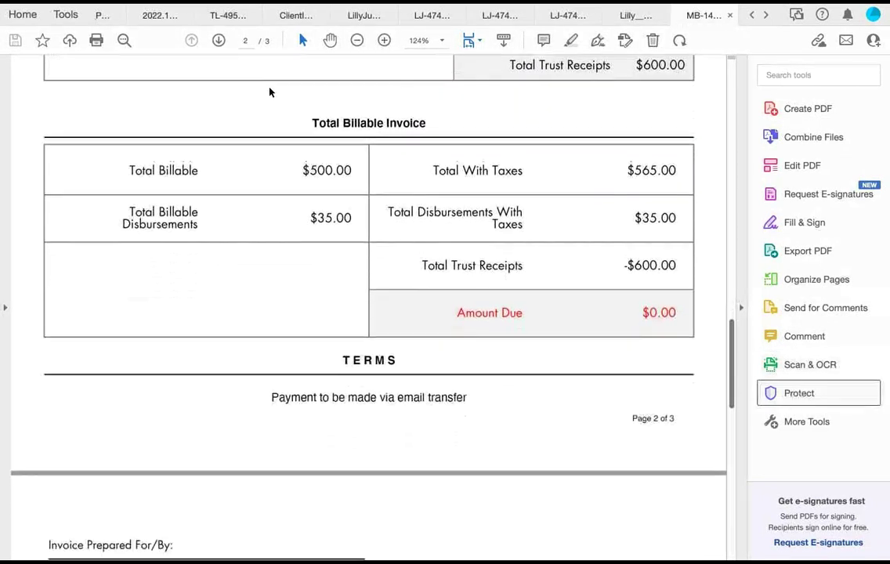
scroll(270, 92, "down", 1)
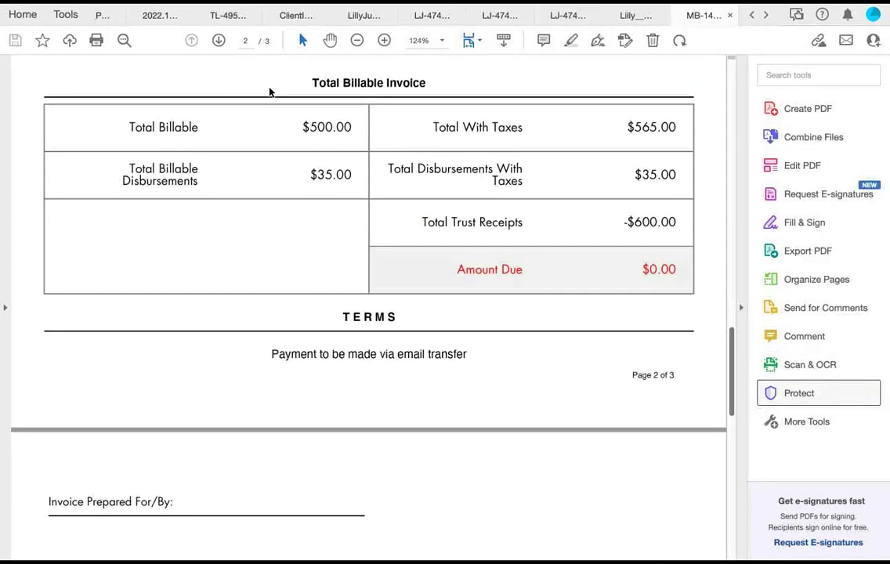
key("super+Tab")
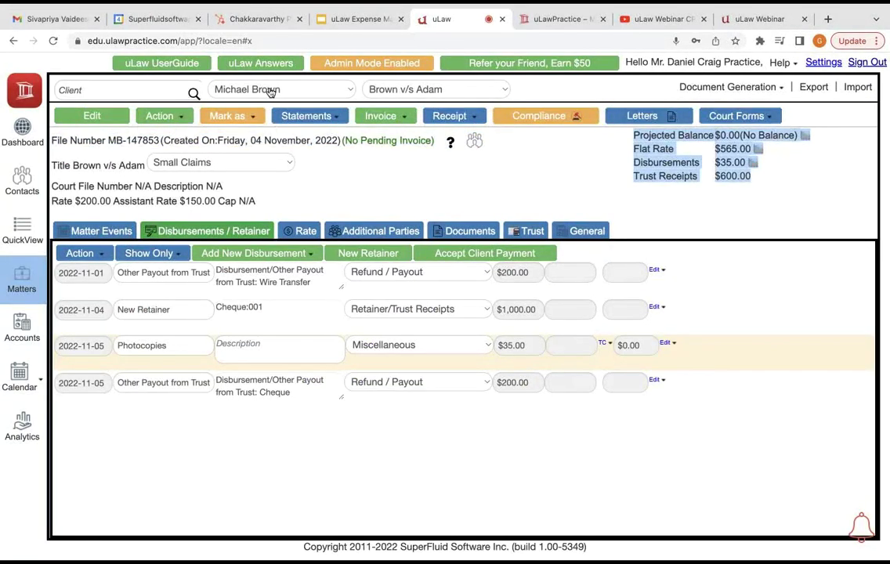
Step: Generate the General Disbursement Payment Journal PDF for today, 2022-11-05
left_click(270, 90)
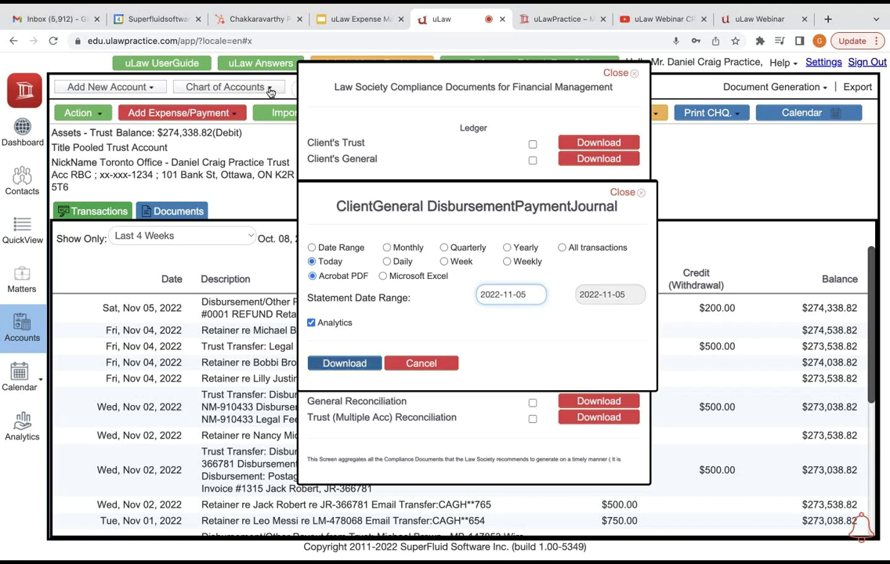
key("Return")
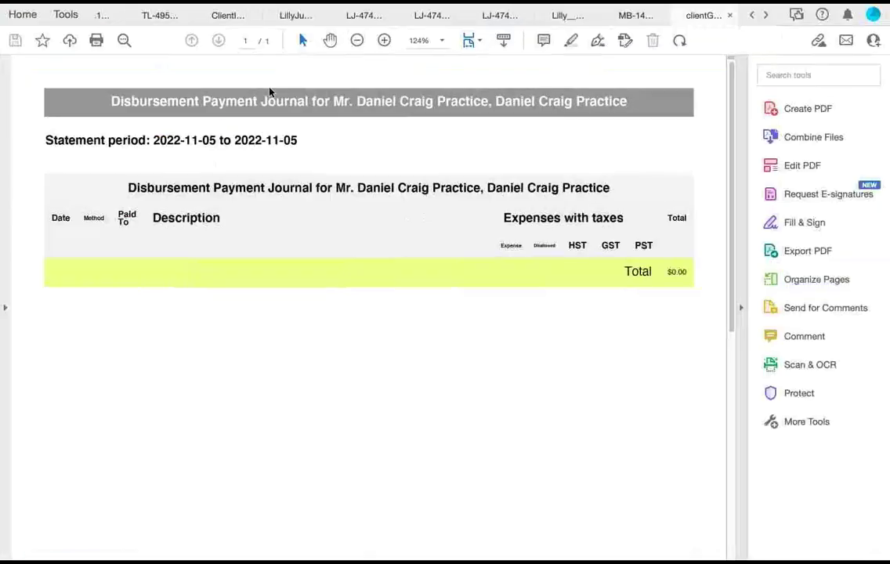
Step: Review the empty $0.00 journal PDF and return to uLaw's compliance documents
scroll(268, 92, "down", 3)
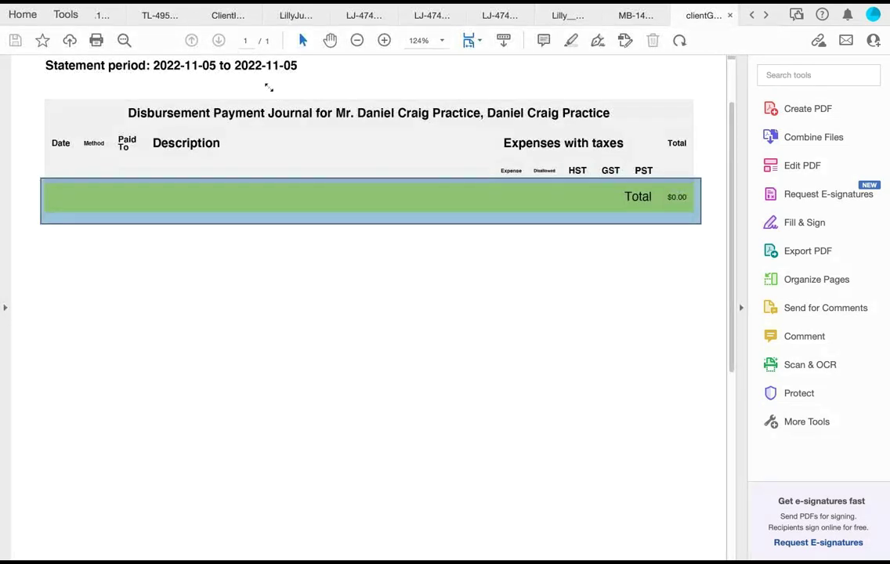
key("super+Tab")
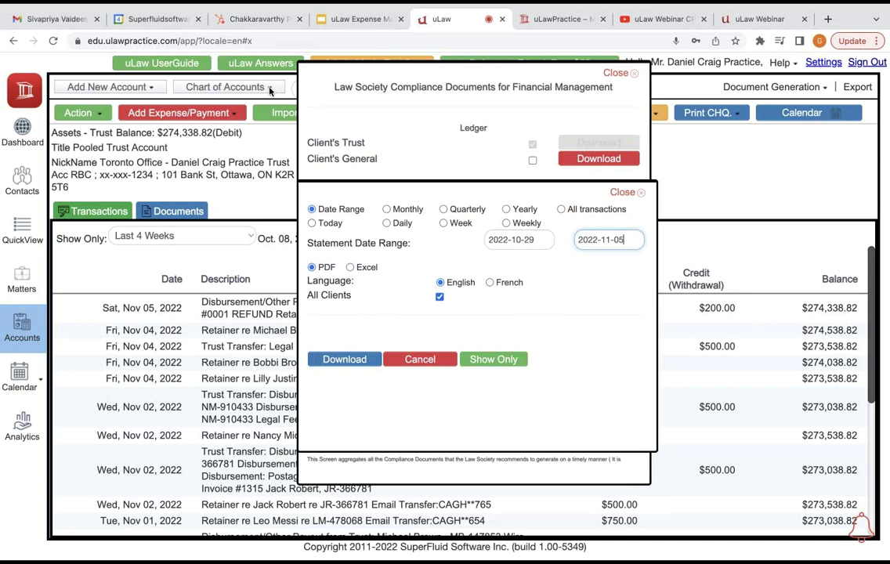
Step: Limit the trust ledger to a single client, chosen by name search, and generate the statement
key("Tab")
key("Tab")
key("Tab")
key("space")
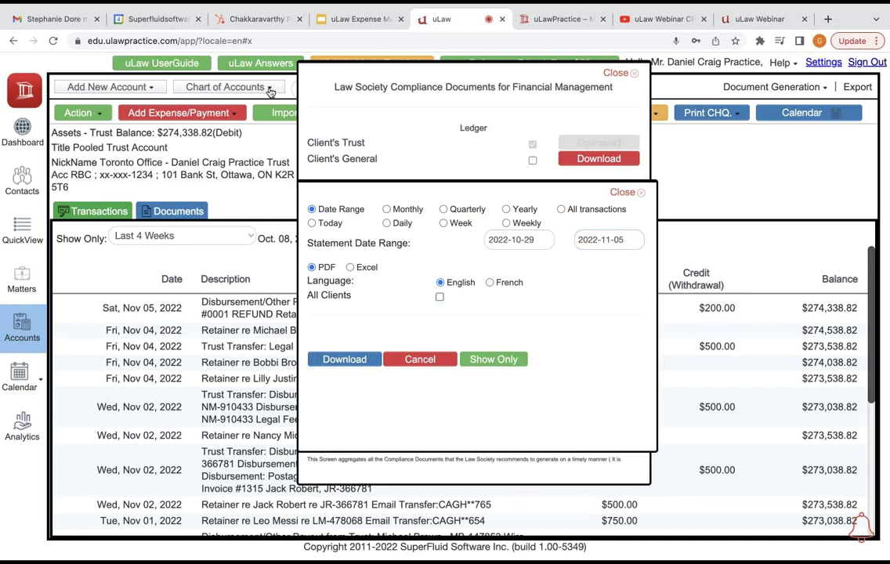
key("Tab")
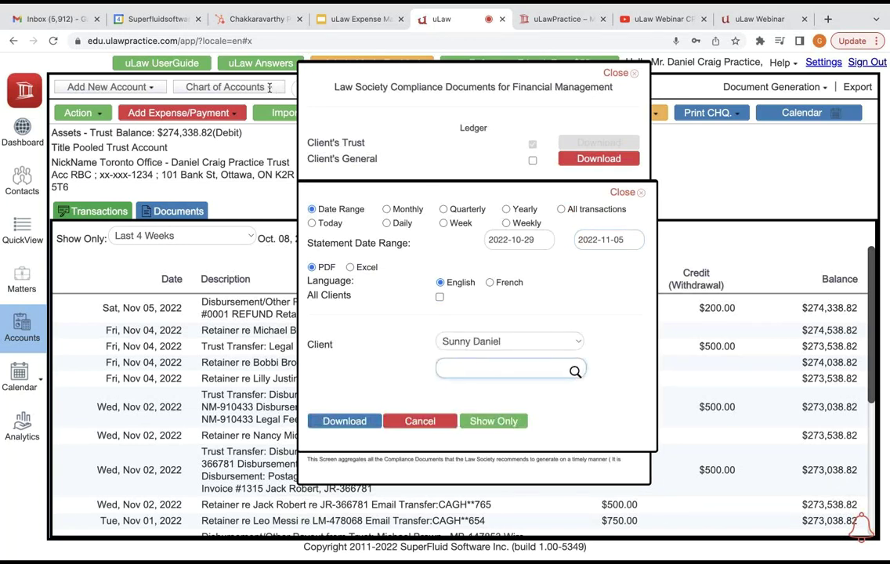
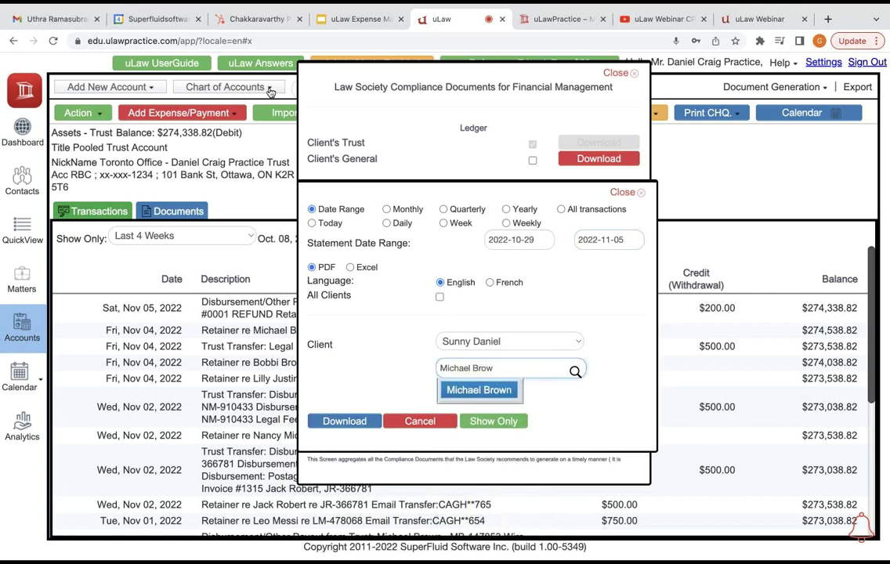
key("Return")
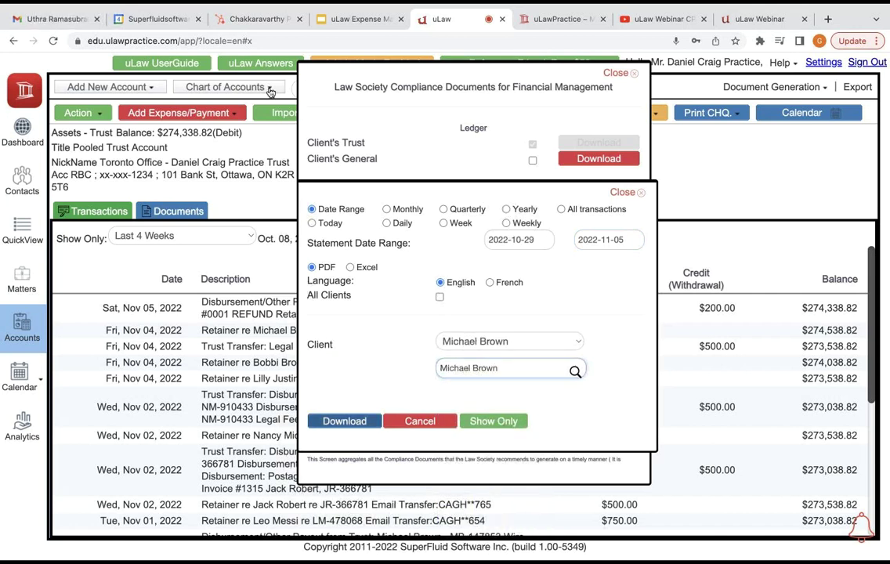
key("Return")
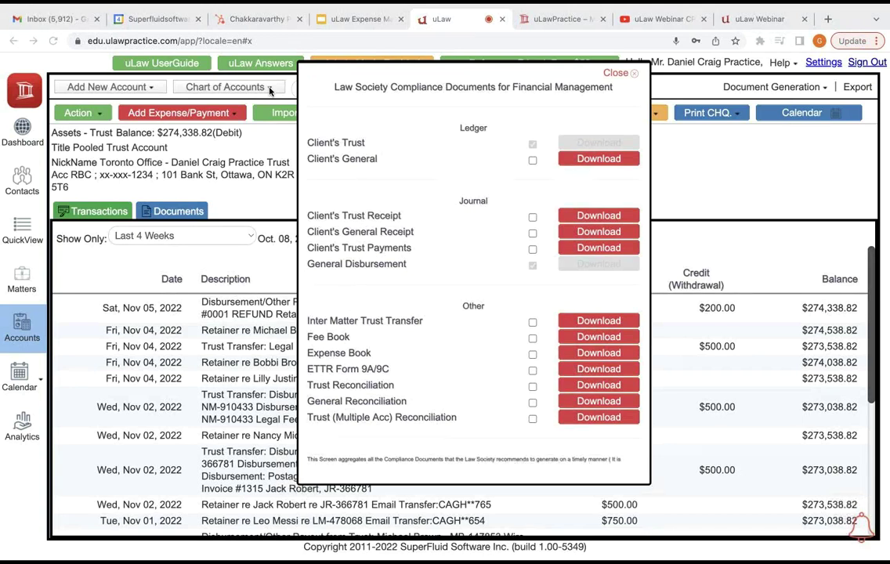
Step: In Acrobat, dismiss the too-many-files error and close older PDFs
key("super+Tab")
key("super+shift+Tab")
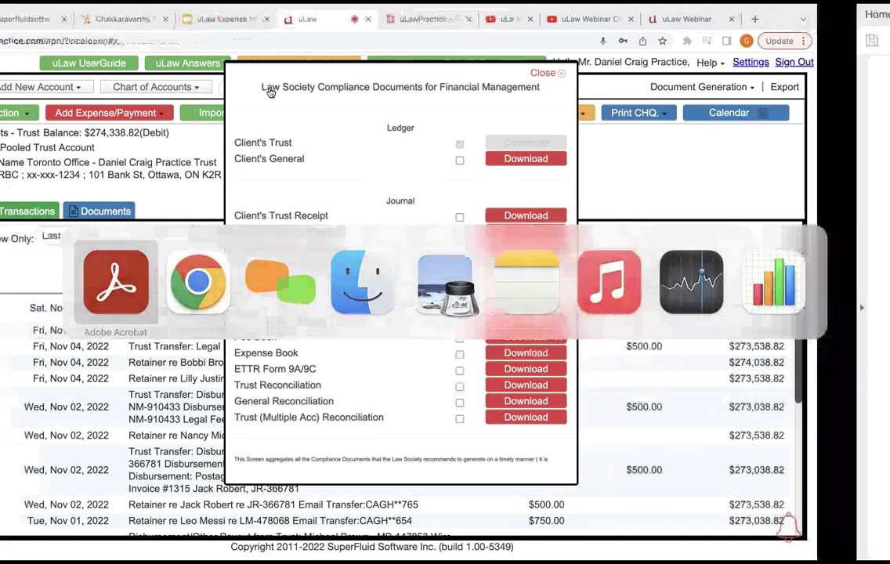
key("Return")
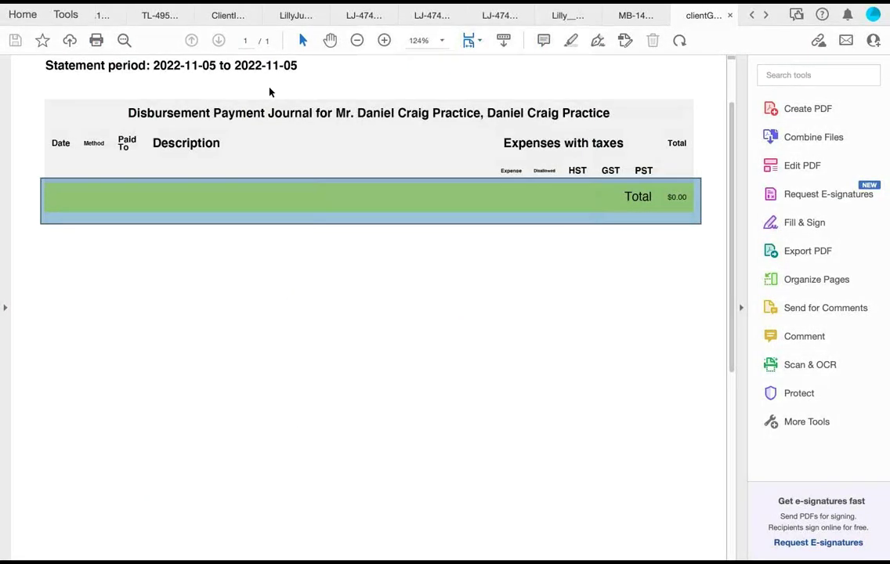
key("super+w")
key("super+w")
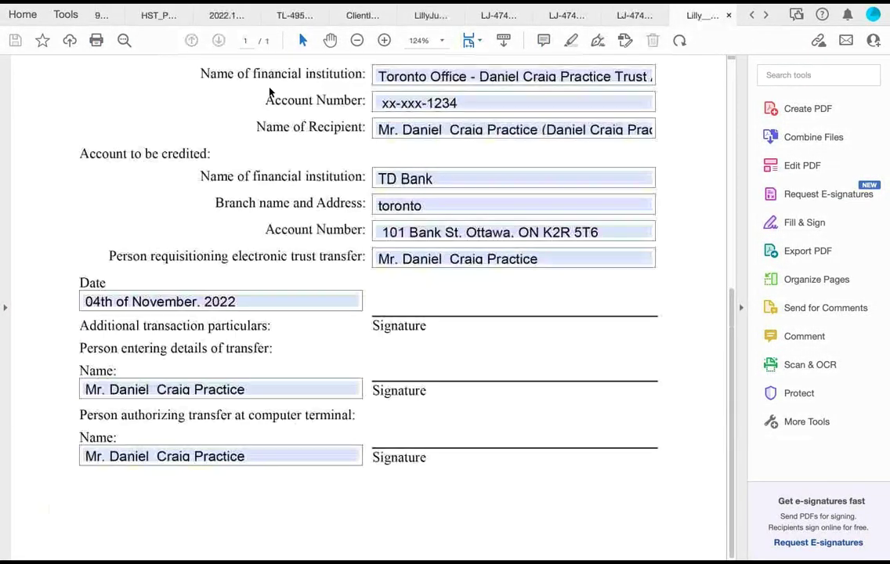
key("super+Tab")
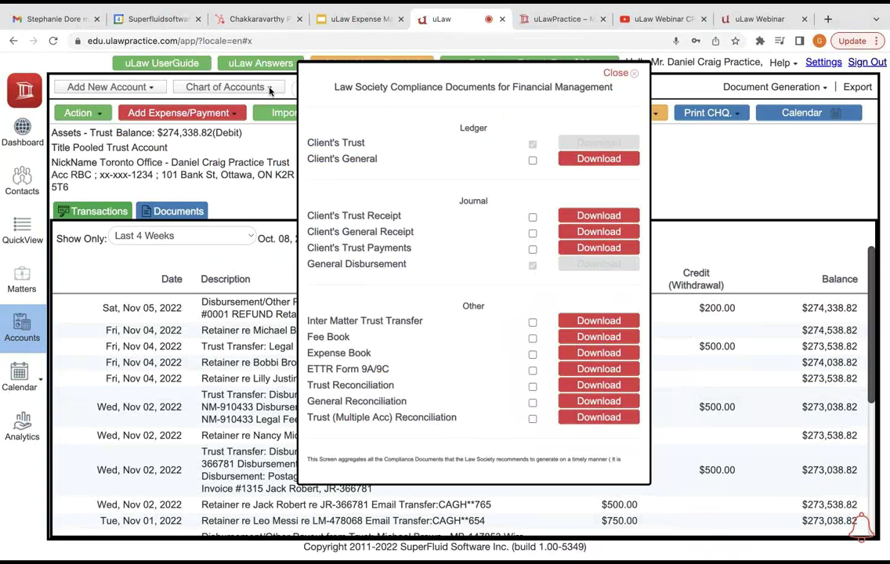
Step: Reopen Monthly Compliance's Client's Trust ledger download with the period set to Today
key("Escape")
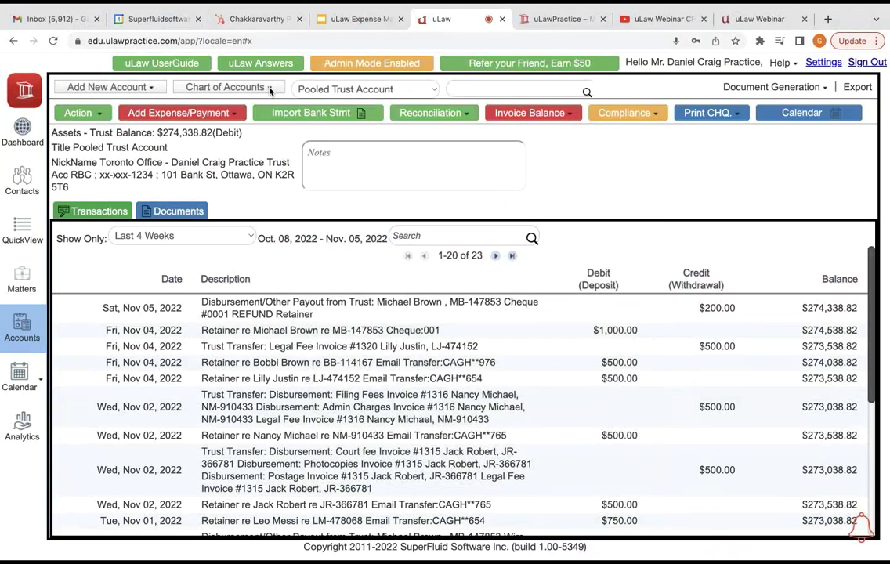
left_click(624, 113)
left_click(578, 130)
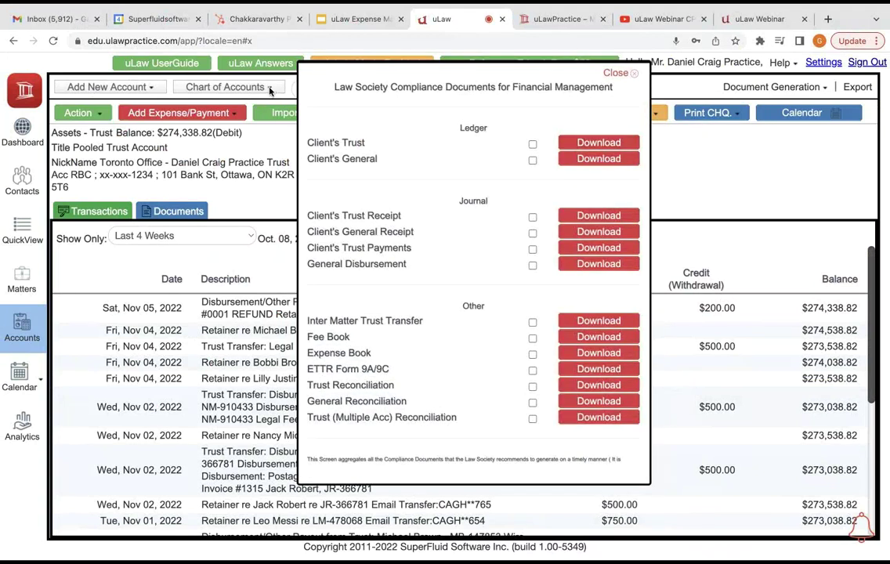
left_click(598, 143)
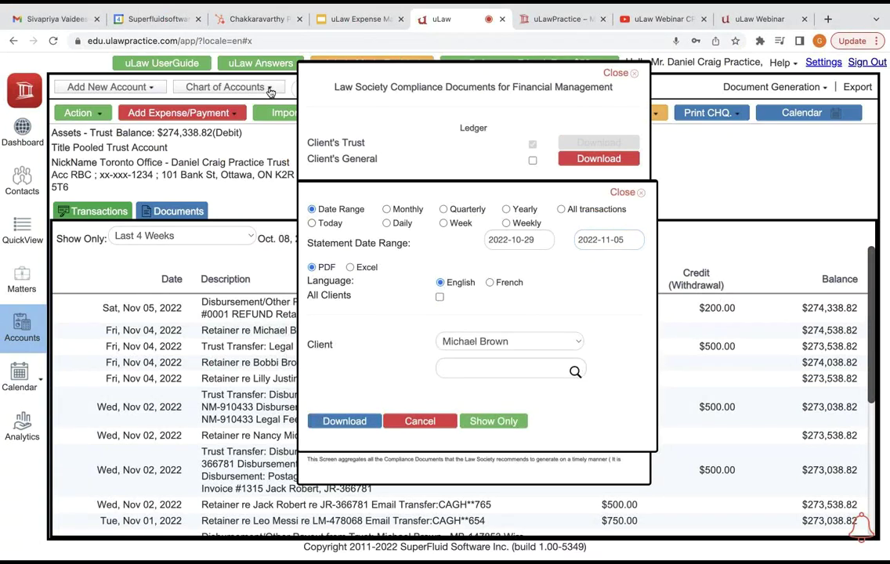
left_click(312, 224)
Step: Download the client trust ledger PDF and check the $200.00 refund and $600.00 balance
key("Return")
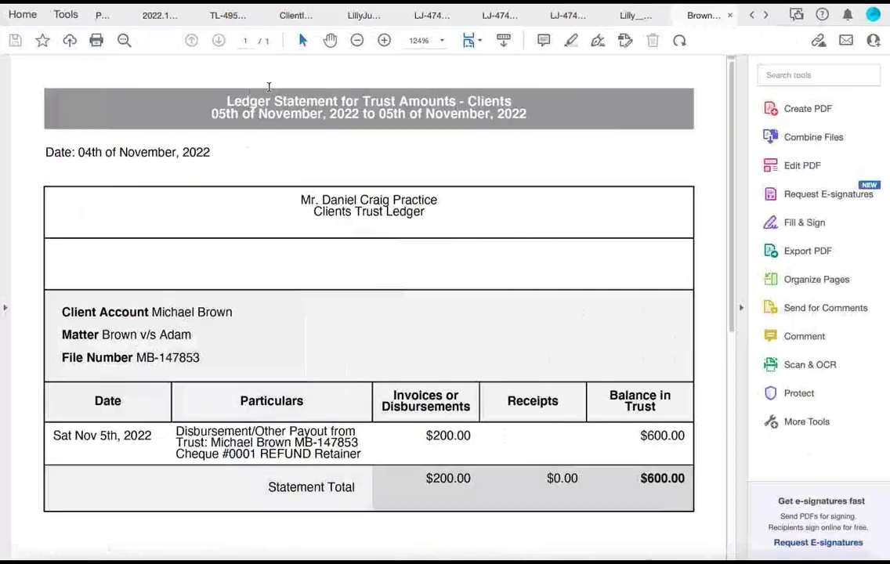
scroll(268, 91, "down", 4)
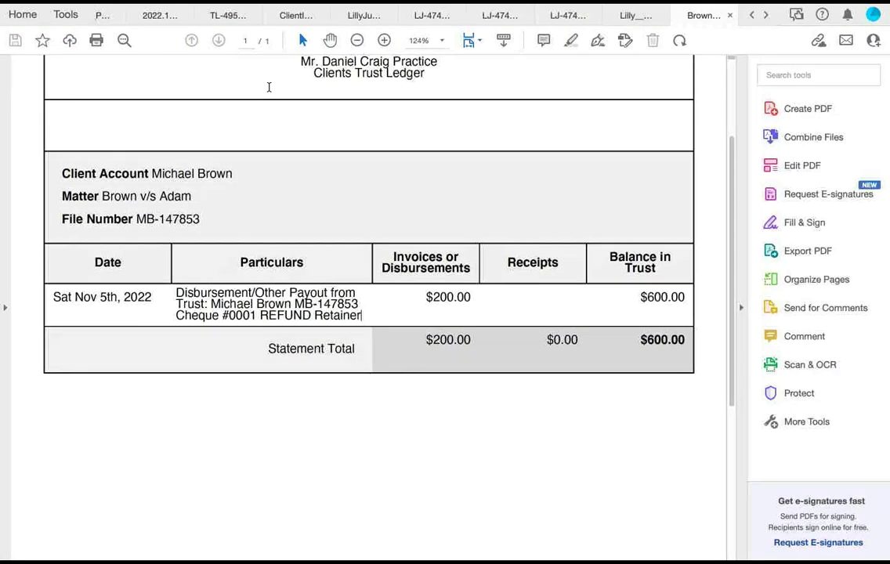
key("shift+ctrl+Left")
key("shift+ctrl+Left")
key("shift+ctrl+Left")
key("shift+ctrl+Left")
key("shift+ctrl+Left")
key("shift+ctrl+Left")
key("shift+ctrl+Left")
key("shift+ctrl+Left")
key("shift+ctrl+Left")
key("shift+ctrl+Left")
key("shift+ctrl+Left")
key("shift+ctrl+Left")
key("shift+ctrl+Left")
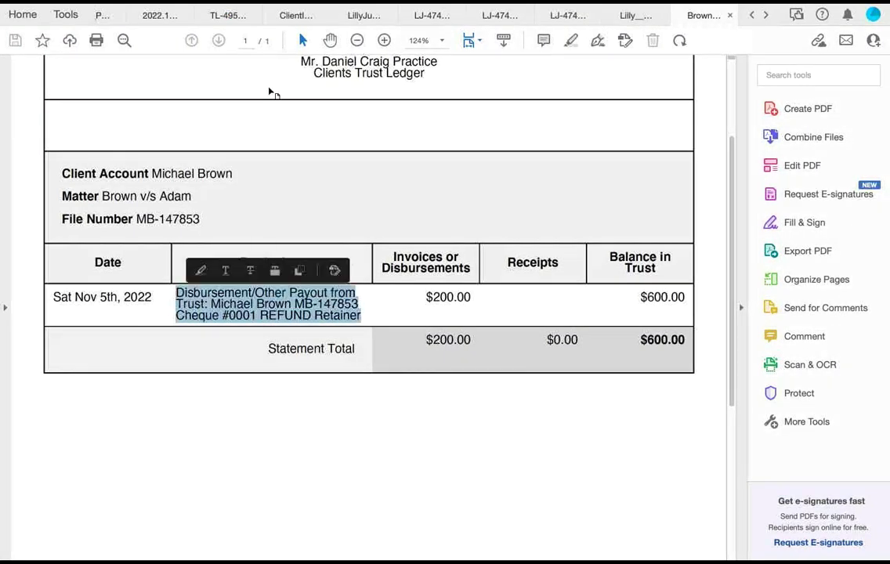
key("Right")
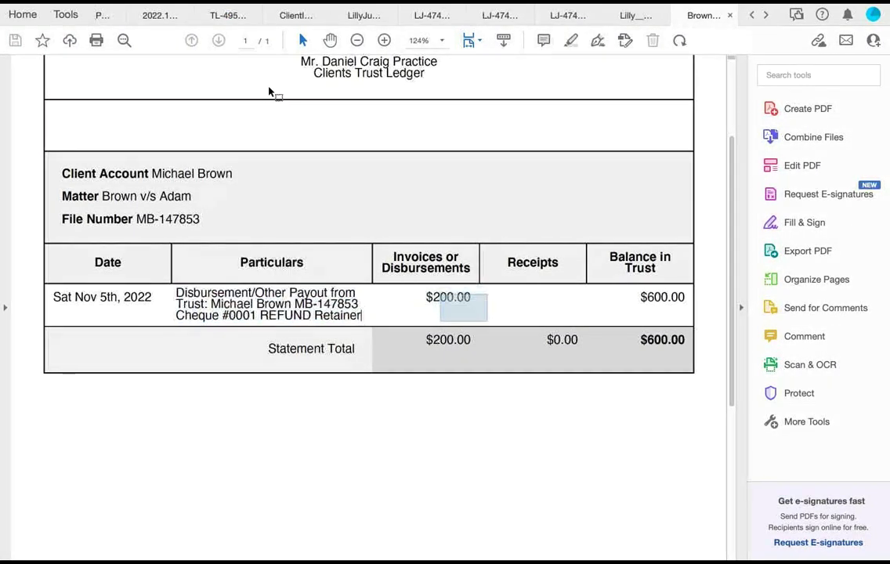
key("Tab")
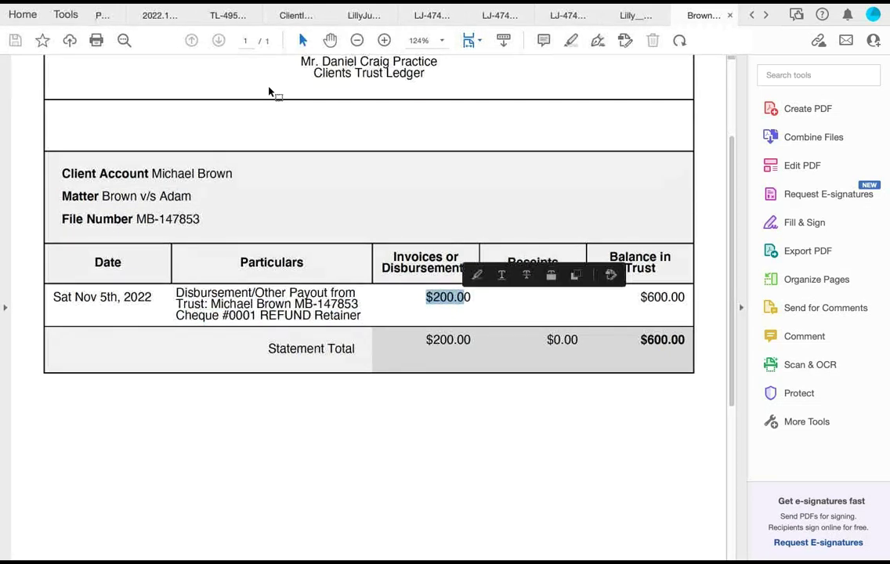
key("Tab")
key("super+Tab")
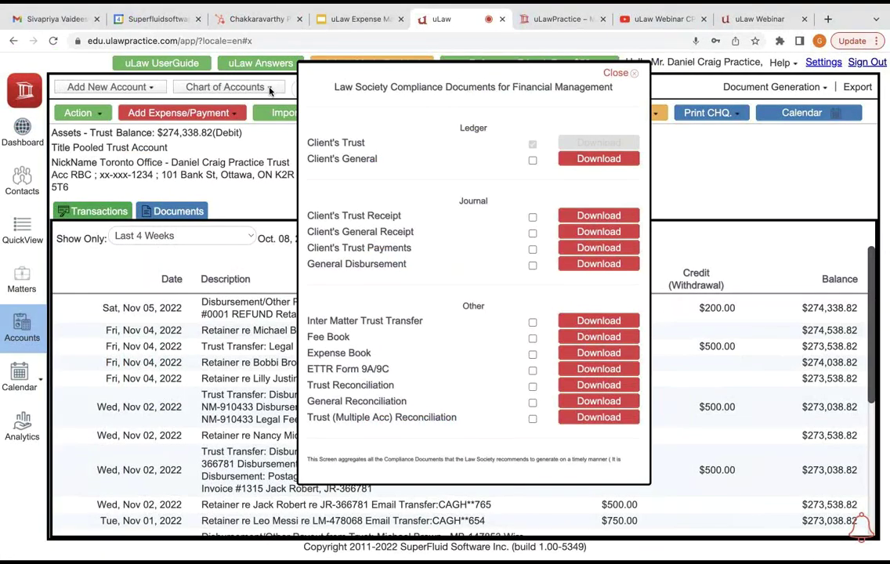
Step: Enter a Printing Paper expense of $25 paid to Staples, dated 2022-11-01
key("Escape")
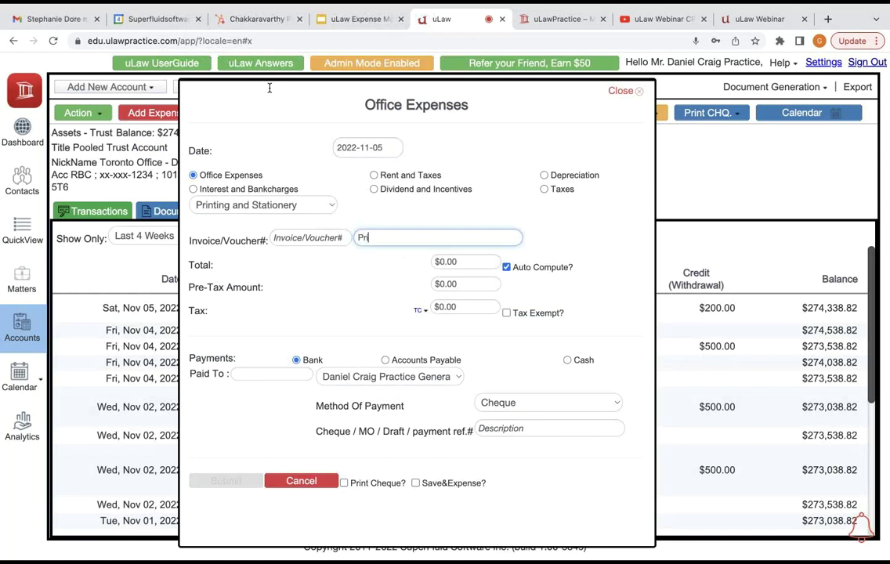
type("aper")
key("Tab")
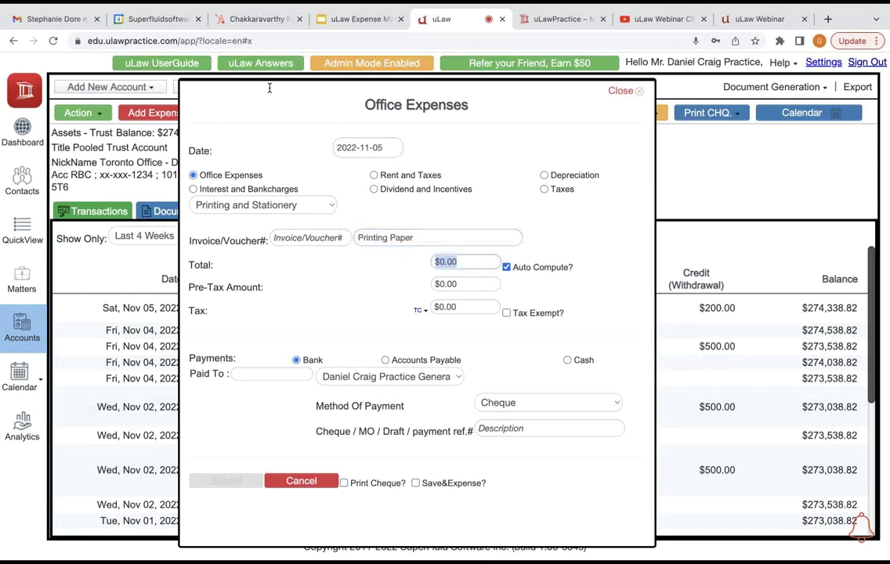
type("25")
key("Tab")
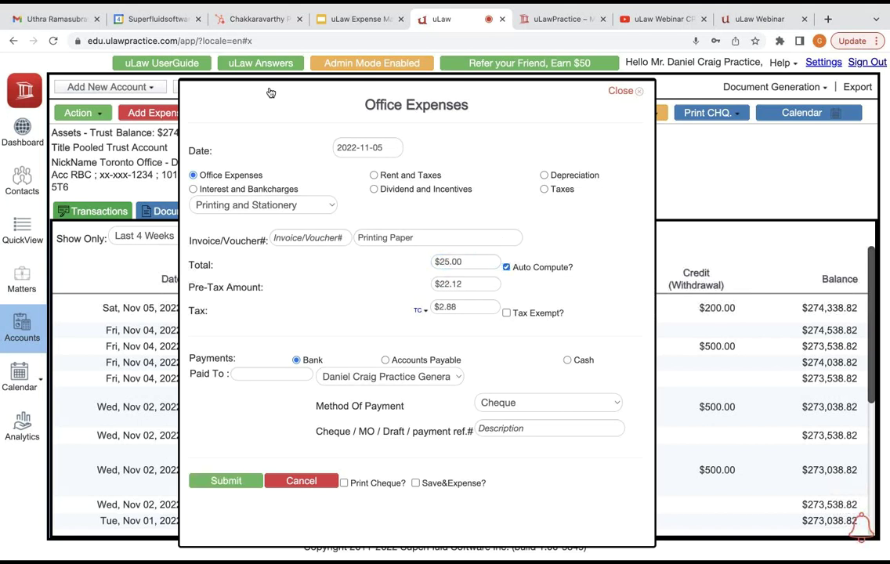
type("Staples")
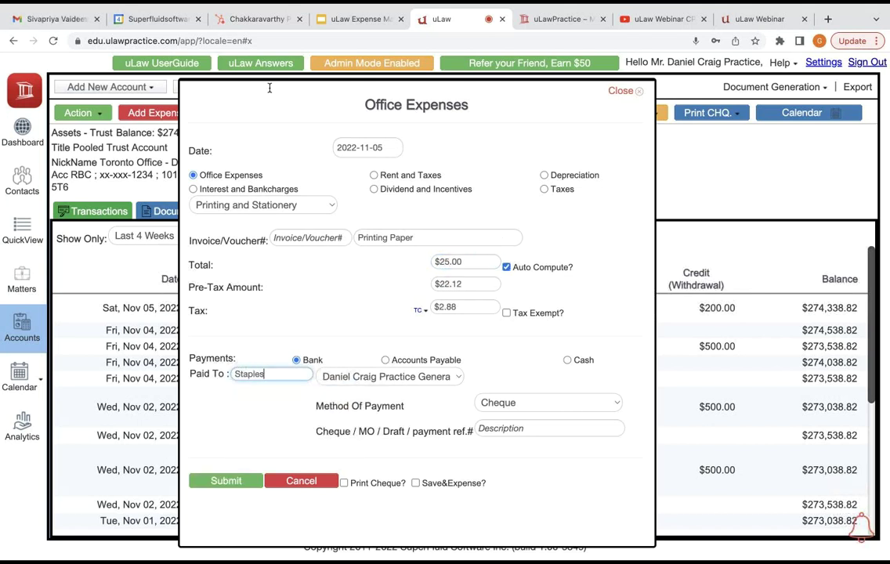
key("Tab")
key("Tab")
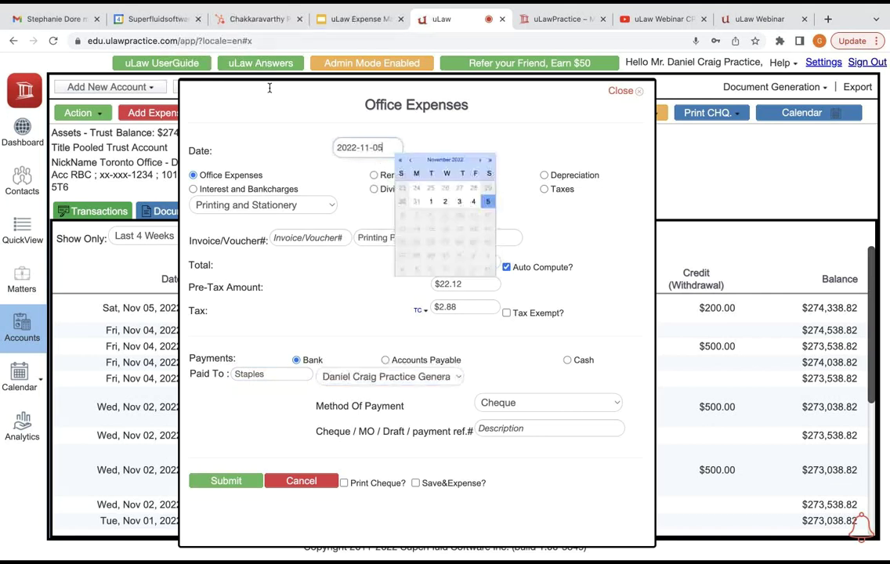
key("BackSpace")
type("1")
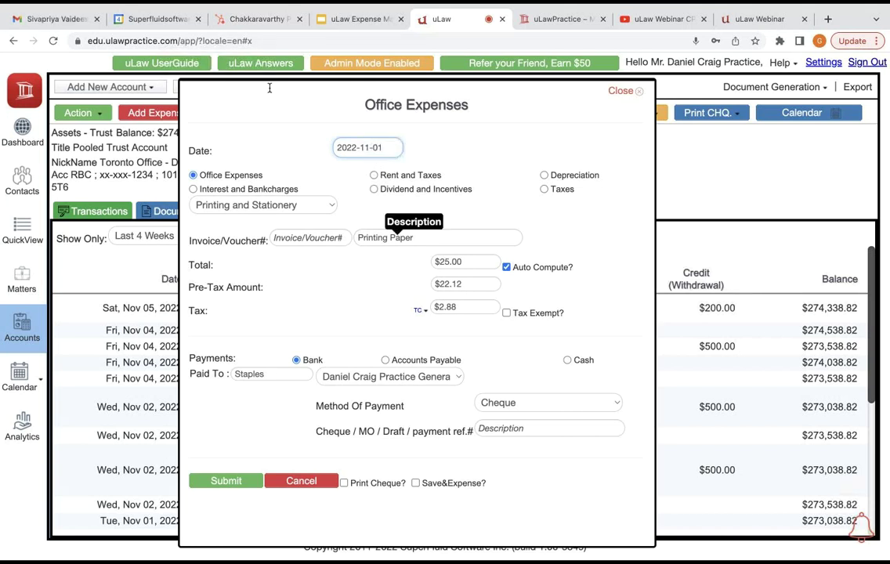
Step: Set the category to Printing and Stationery and the payment method to Direct Debit
key("Tab")
key("Tab")
key("space")
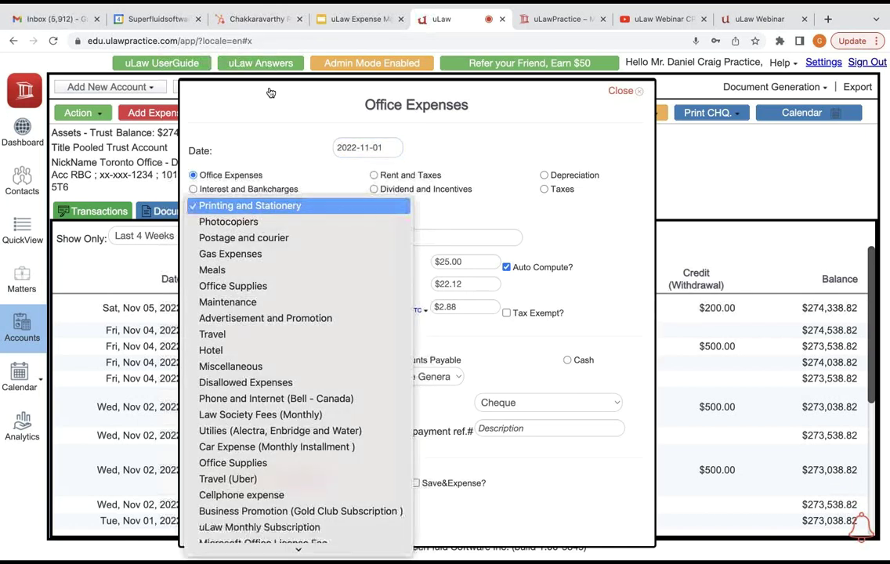
key("Down")
key("Down")
key("Return")
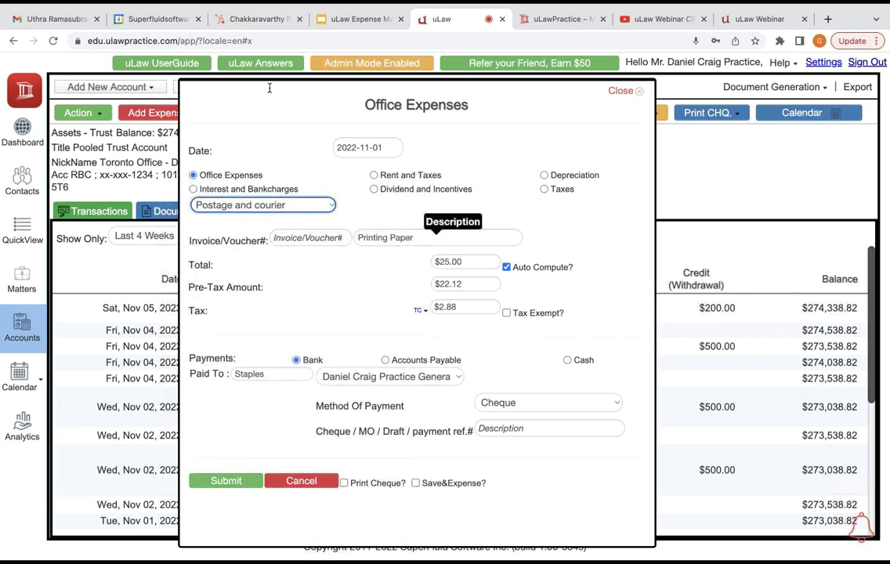
key("space")
key("Up")
key("Up")
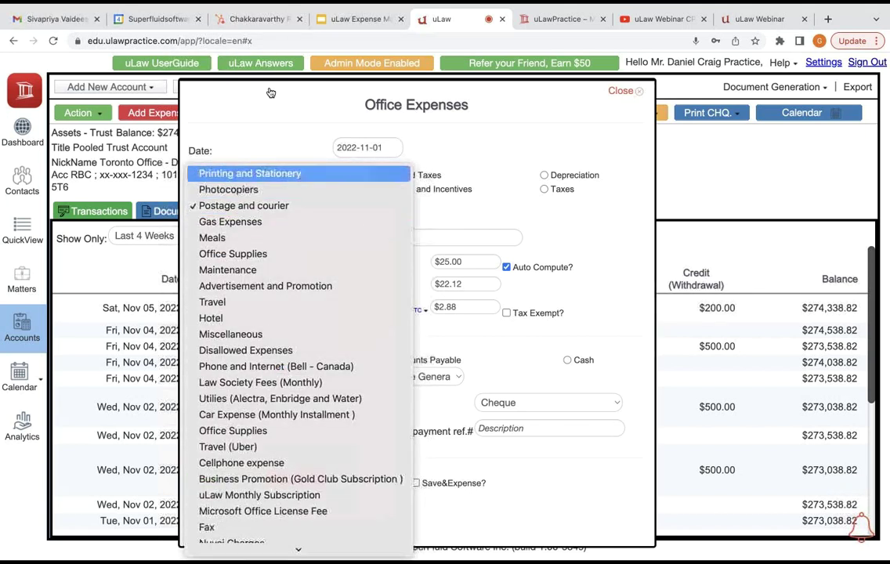
key("Return")
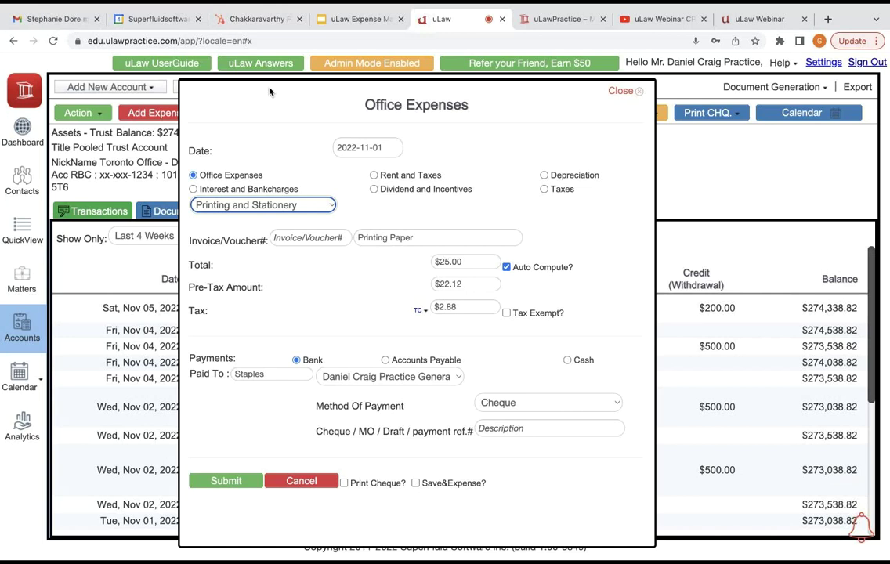
key("space")
key("Down")
key("Down")
key("Down")
key("Down")
key("Down")
key("Down")
key("Down")
key("Down")
key("Down")
key("Down")
key("Down")
key("Down")
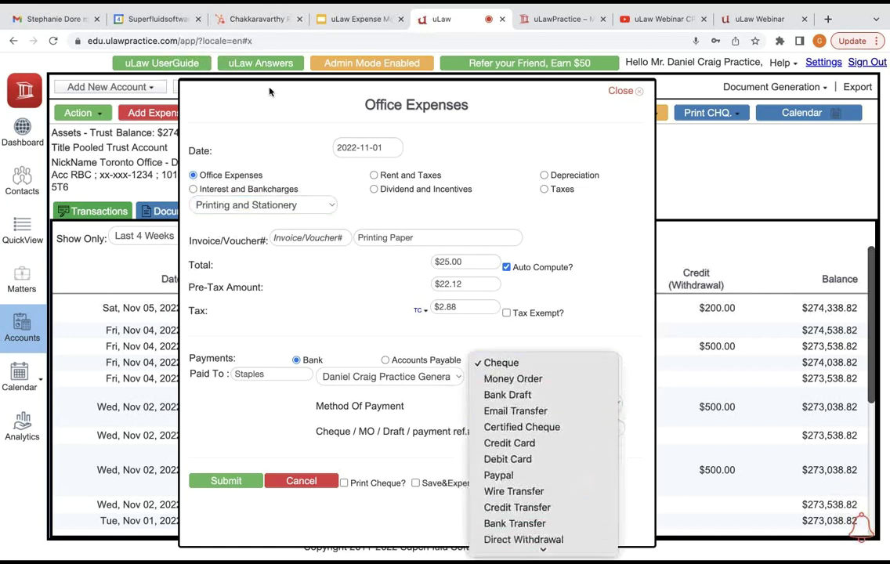
key("Return")
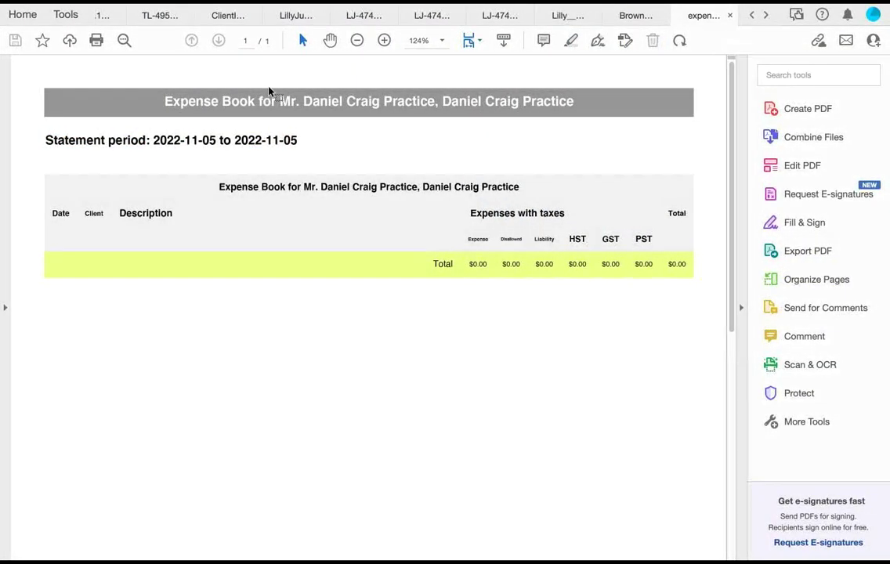
Step: Close uLaw's compliance window, browse the open PDFs in Acrobat, then return to uLaw
key("super+Tab")
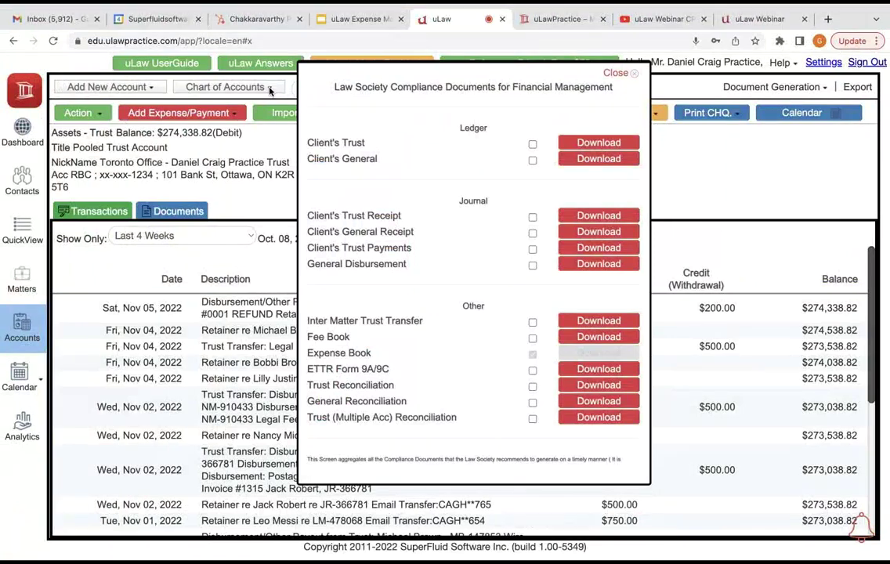
left_click(270, 92)
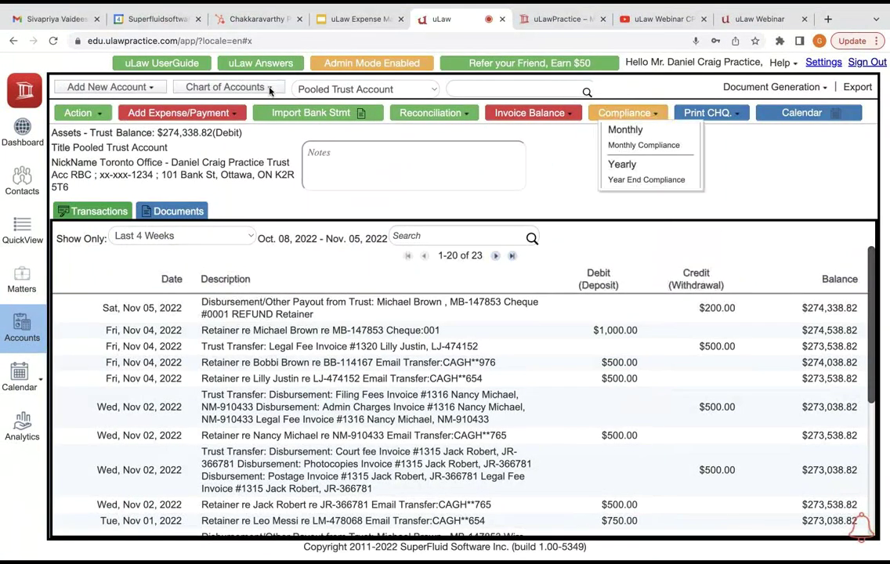
key("super+Tab")
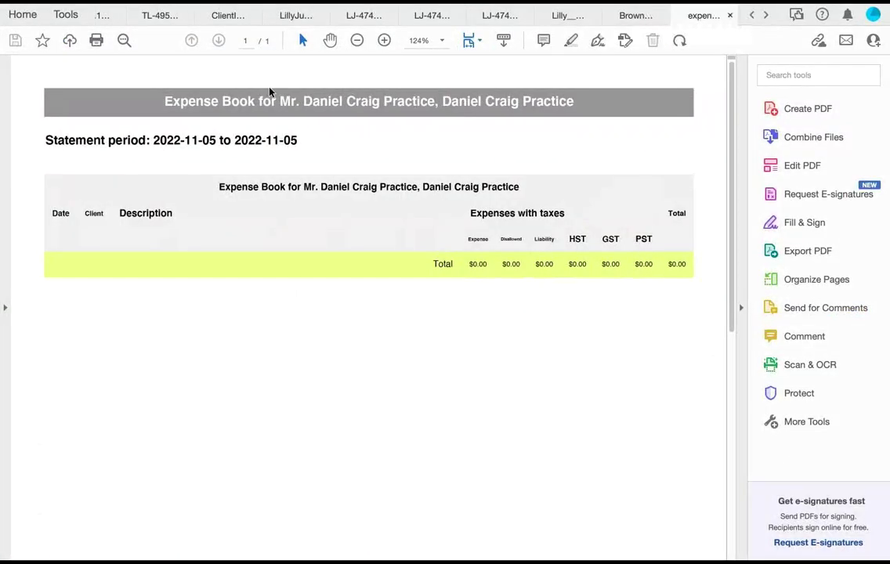
key("ctrl+shift+Tab")
key("ctrl+shift+Tab")
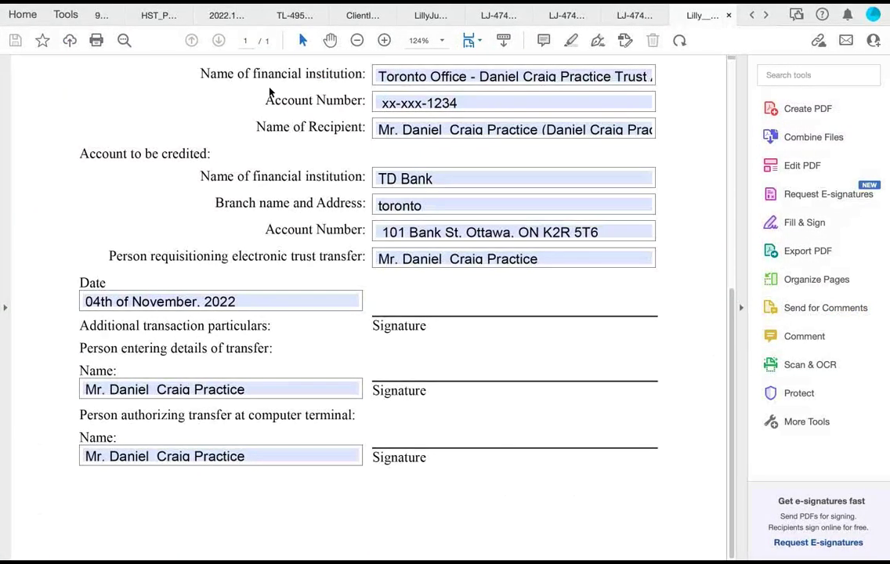
key("ctrl+shift+Tab")
key("ctrl+shift+Tab")
key("super+Tab")
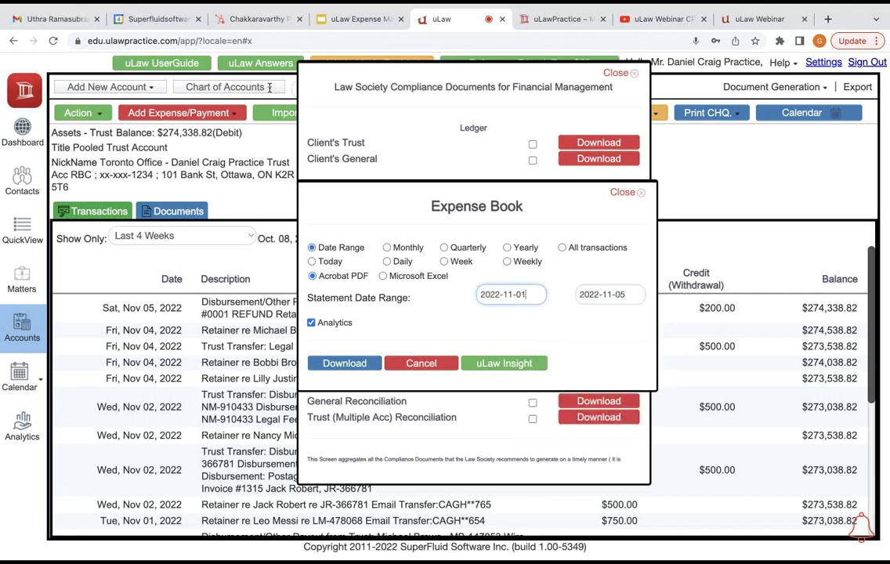
Step: Download the Expense Book PDF for 2022-11-01 to 2022-11-05
key("Return")
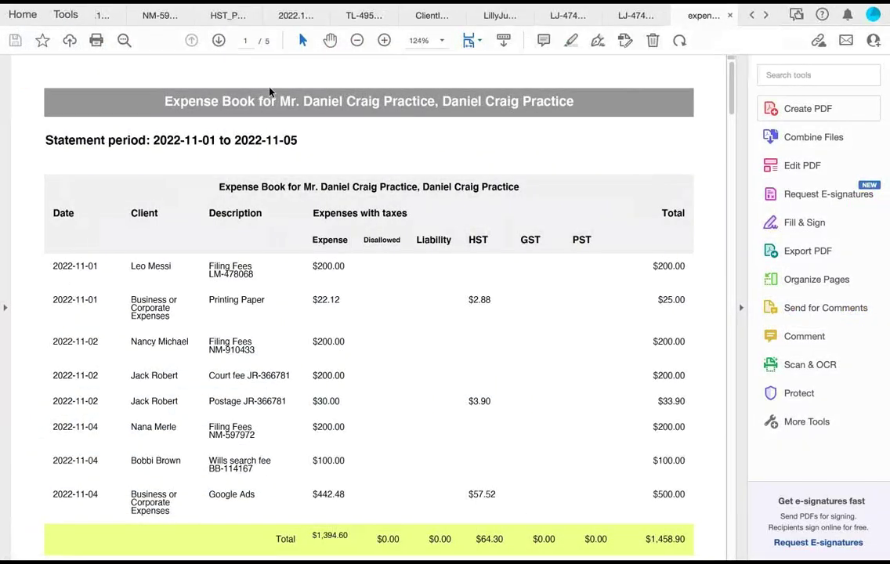
Step: Inspect the Expense Book rows, including the $25.00 Printing Paper entry within the $1,458.90 total
scroll(270, 92, "down", 5)
scroll(270, 92, "up", 1)
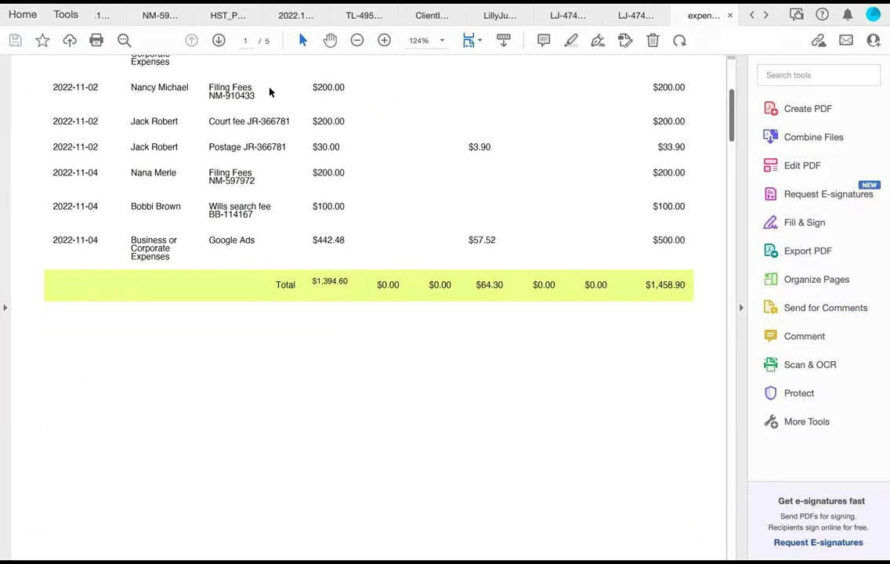
scroll(269, 93, "up", 3)
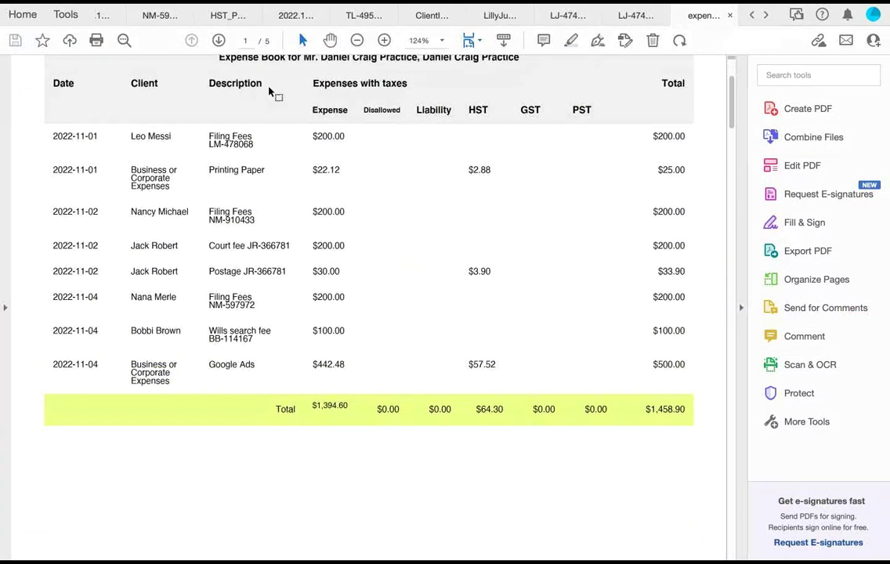
left_click_drag(52, 170, 686, 171)
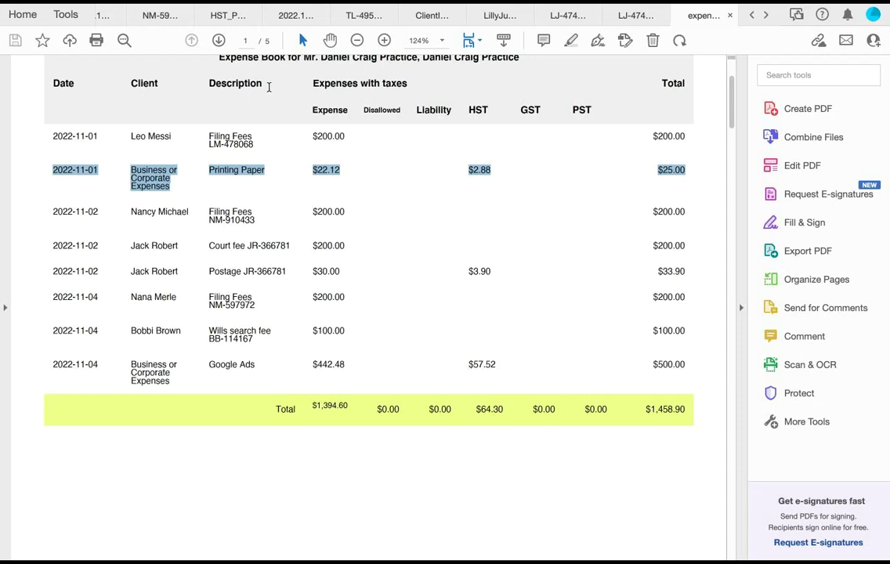
left_click_drag(131, 212, 181, 331)
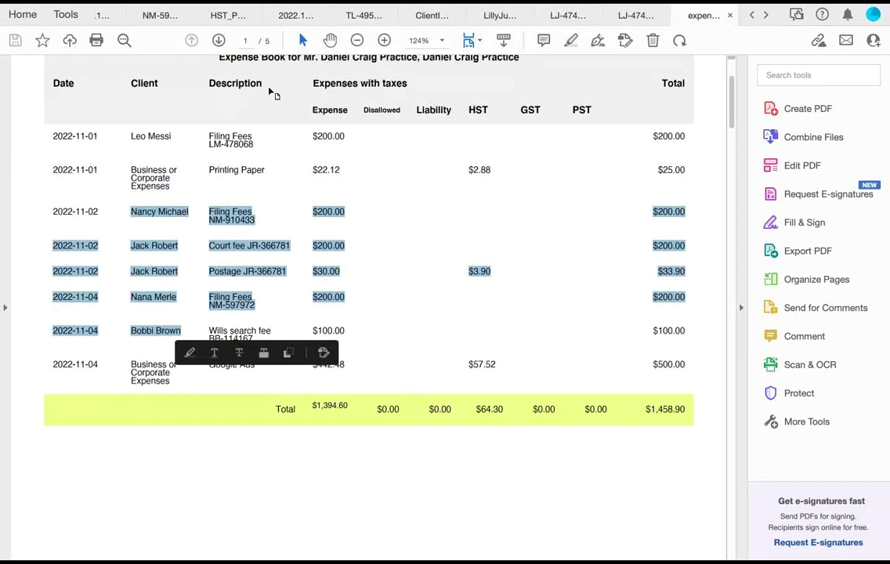
left_click(148, 177)
mouse_move(133, 169)
left_mouse_down()
mouse_move(185, 188)
mouse_move(125, 161)
left_mouse_up()
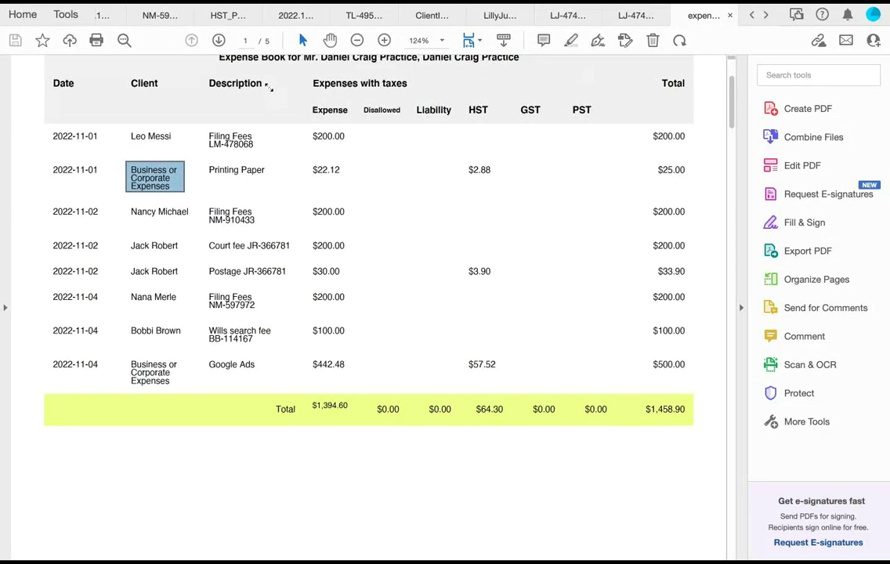
key("ctrl+Left")
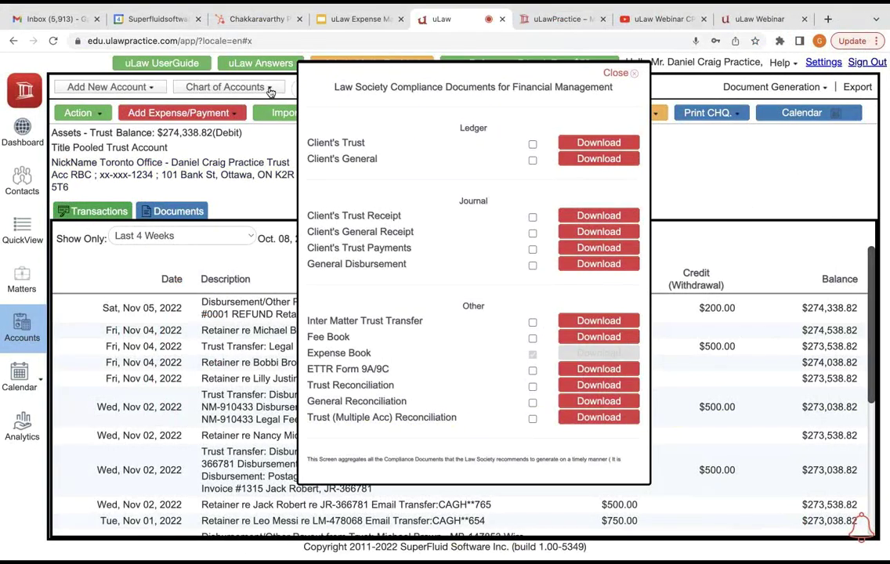
Step: Open the General Disbursement journal options, re-enter the start date, and download the PDF
key("Escape")
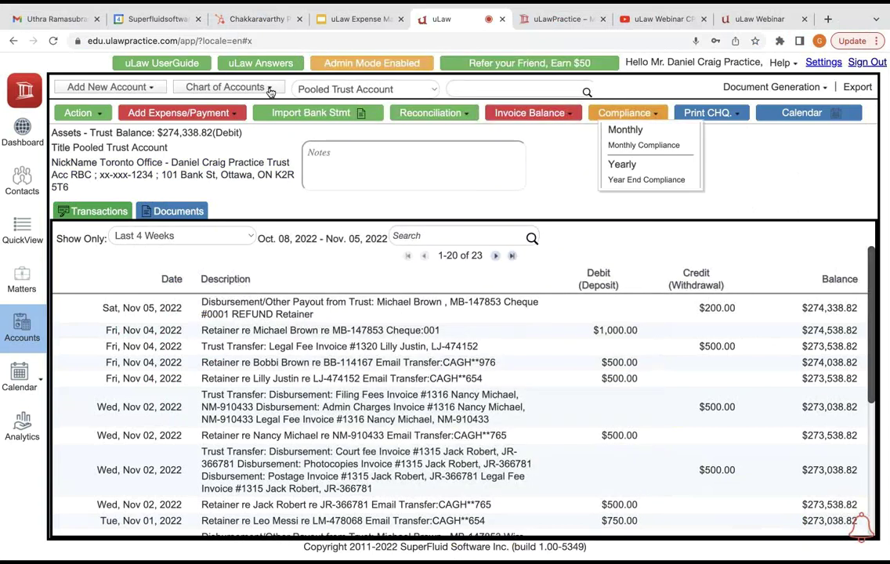
key("Down")
key("Return")
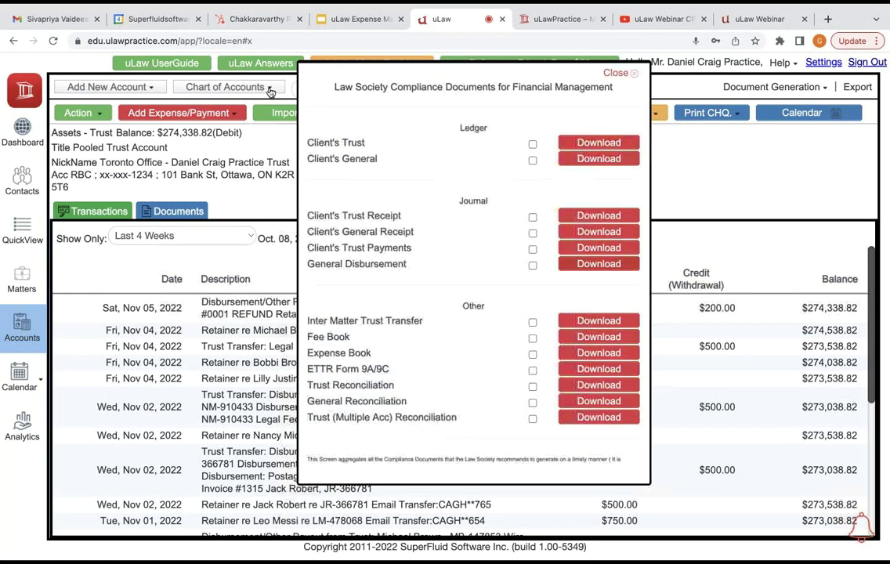
key("Return")
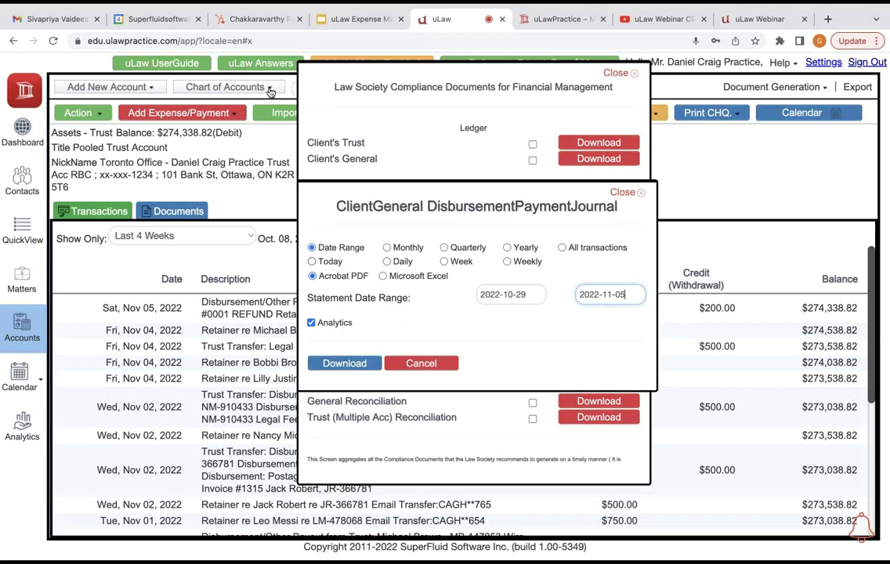
key("ctrl+a")
key("BackSpace")
type("2022-10-29")
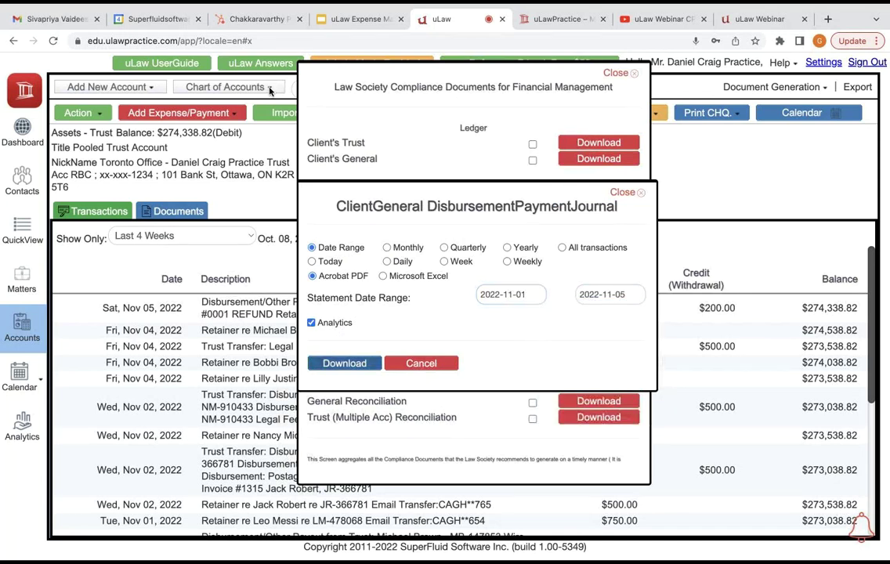
key("Return")
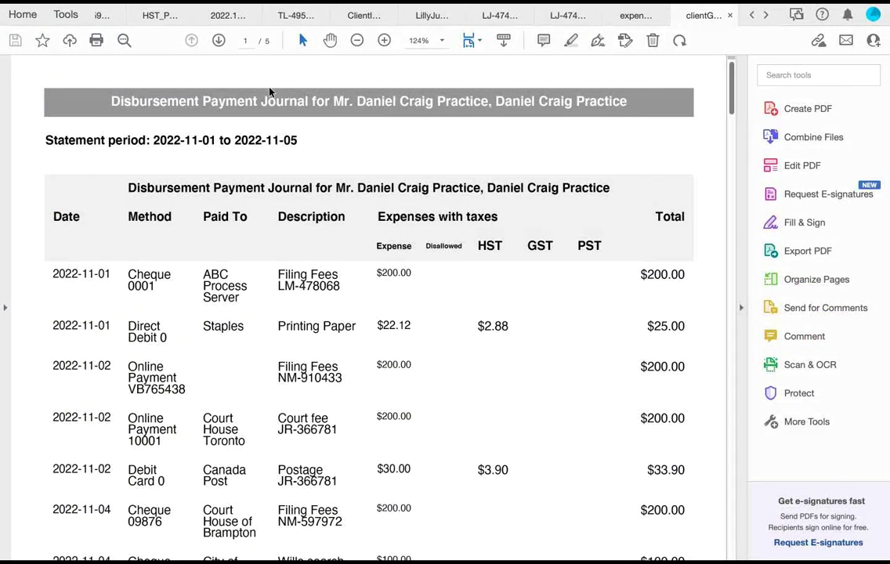
Step: Review the Disbursement Payment Journal's first row: ABC Process Server, Filing Fees LM-478068, $200.00
scroll(270, 89, "down", 3)
scroll(270, 89, "down", 2)
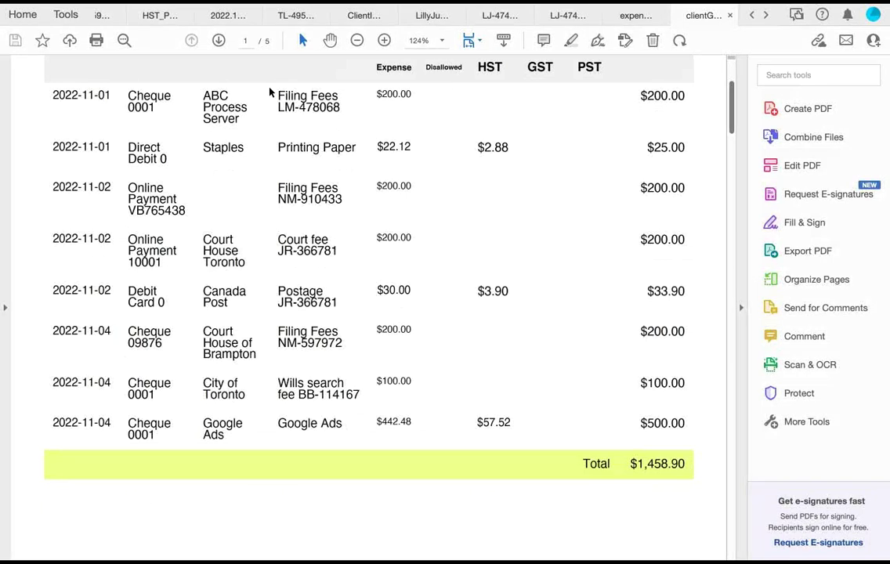
double_click(149, 96)
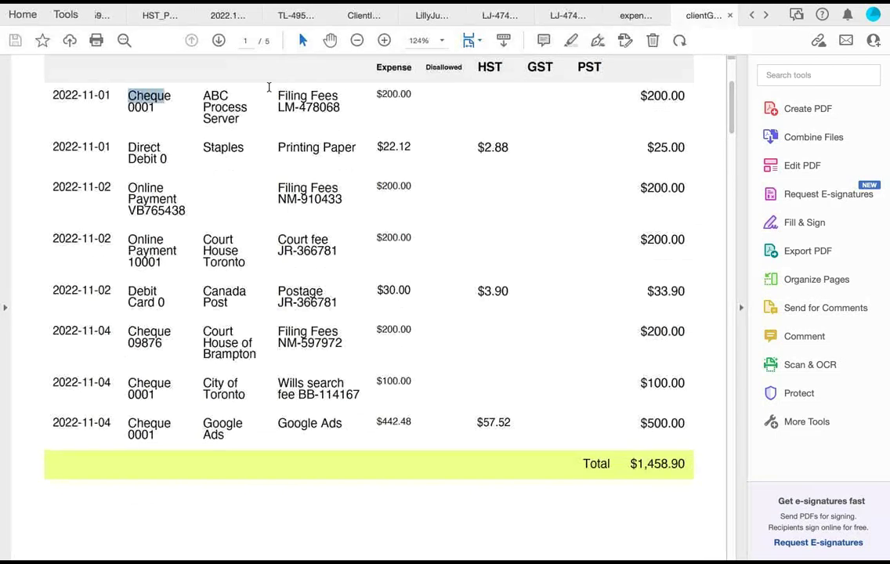
left_click_drag(203, 90, 240, 123)
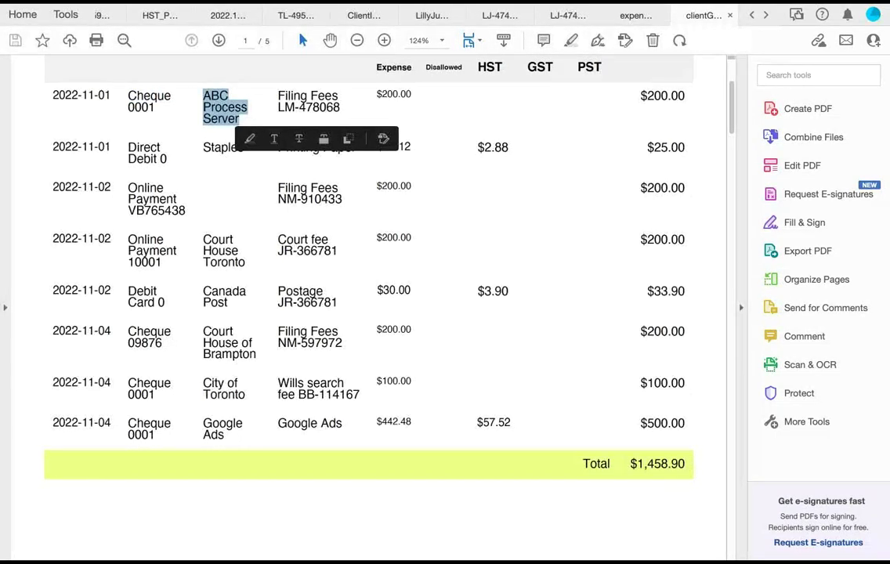
left_click(339, 108, "shift")
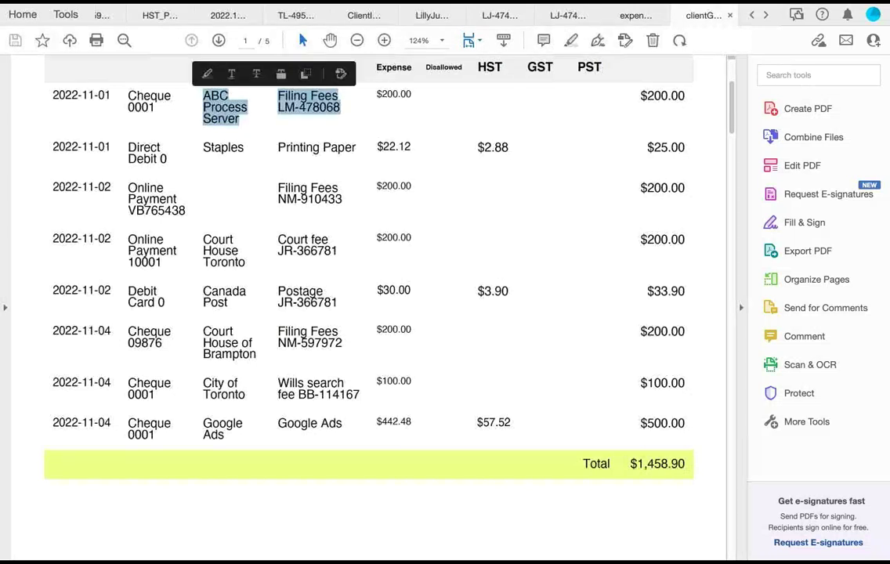
left_click(269, 88)
left_click(268, 91)
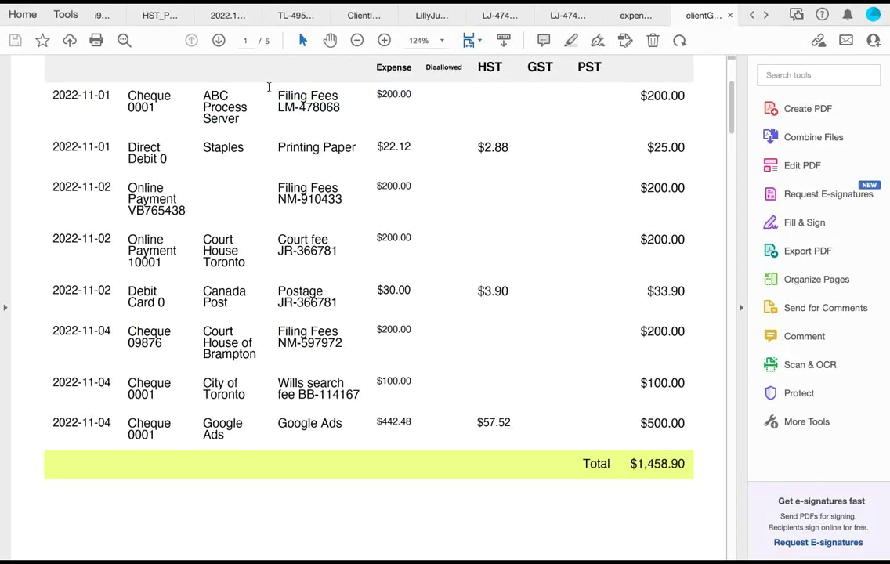
key("super+Tab")
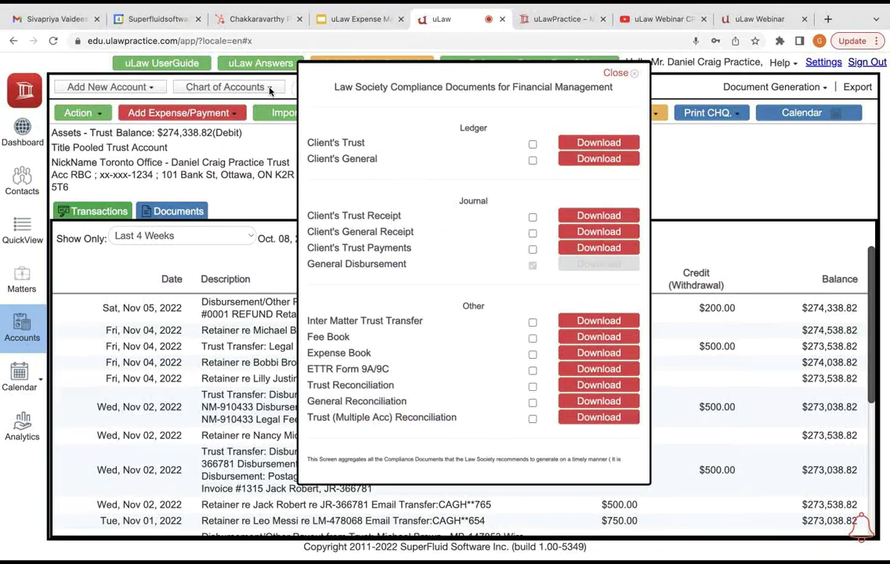
Step: Generate the detailed Profit/Loss statement for today, 2022-11-05, as a PDF
key("Escape")
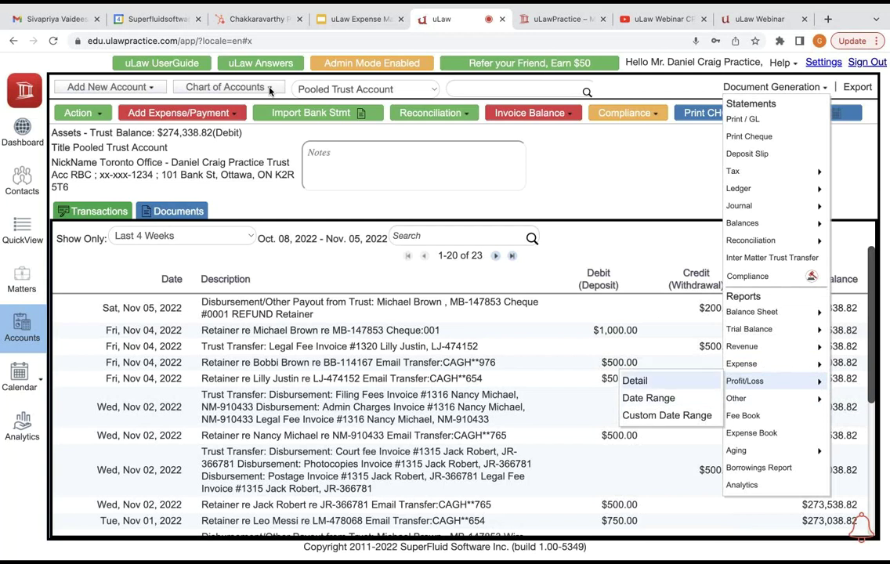
key("Return")
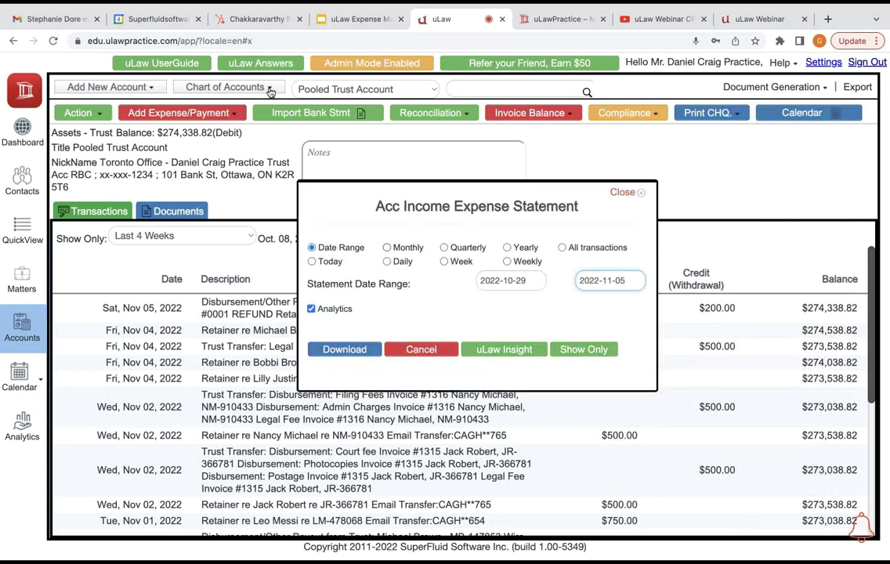
key("Down")
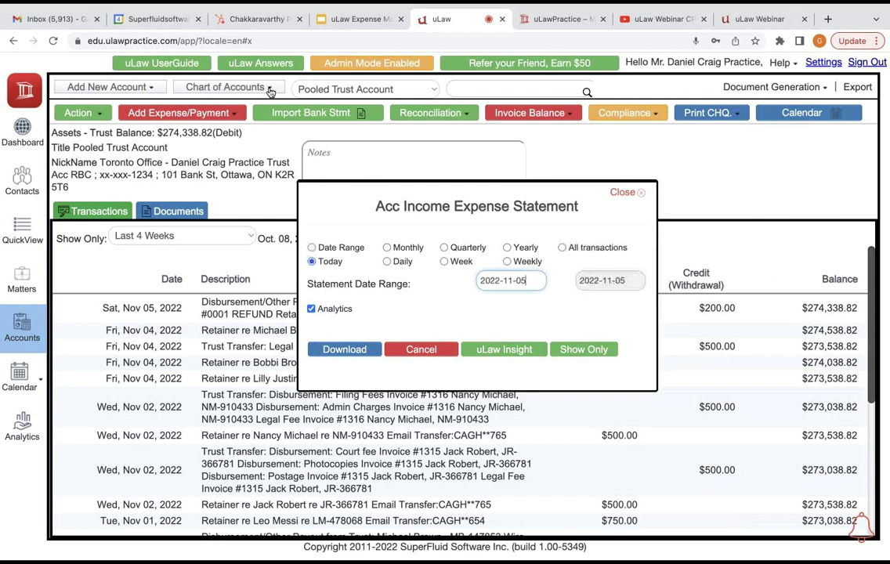
key("Return")
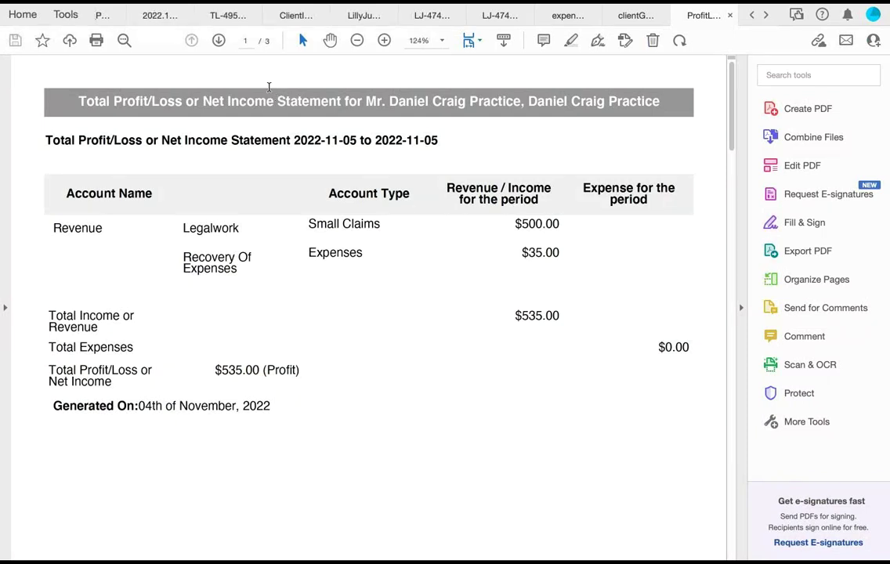
Step: Inspect the $35.00 Recovery Of Expenses entry in the Profit/Loss statement, then return to uLaw
key("shift+Left")
key("shift+Left")
key("shift+Left")
key("shift+Left")
key("shift+Left")
key("shift+Left")
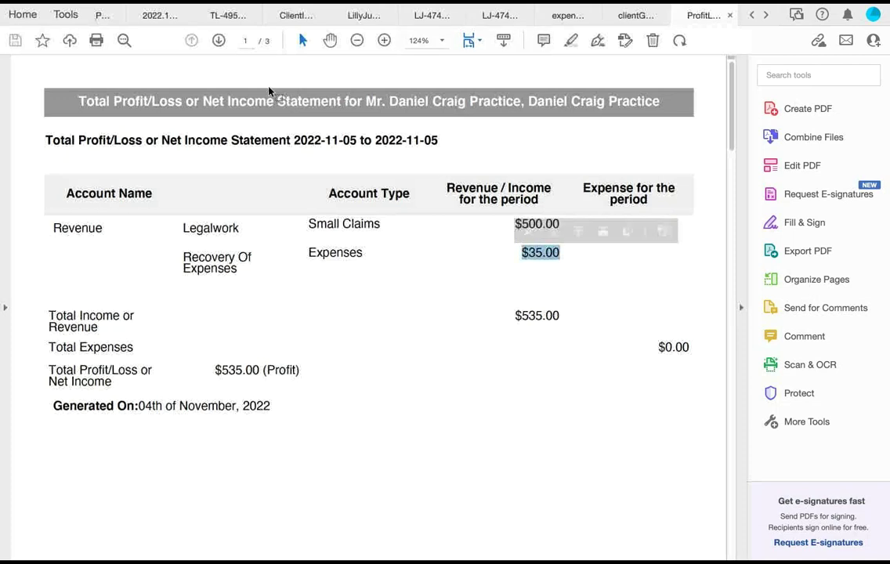
key("Left")
key("shift+Left")
key("shift+Left")
key("shift+Left")
key("shift+Left")
key("shift+Left")
key("shift+Left")
key("shift+Left")
key("shift+Left")
key("shift+Up")
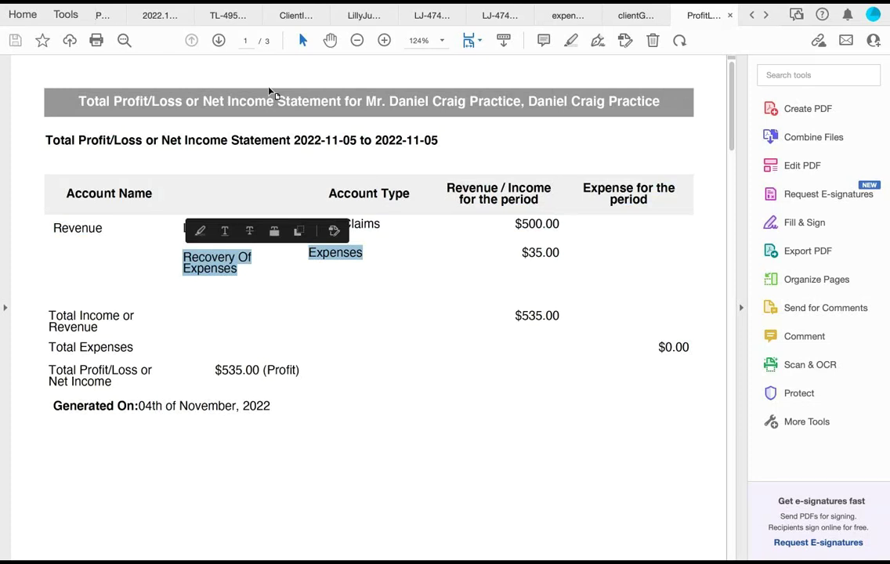
key("ctrl+Left")
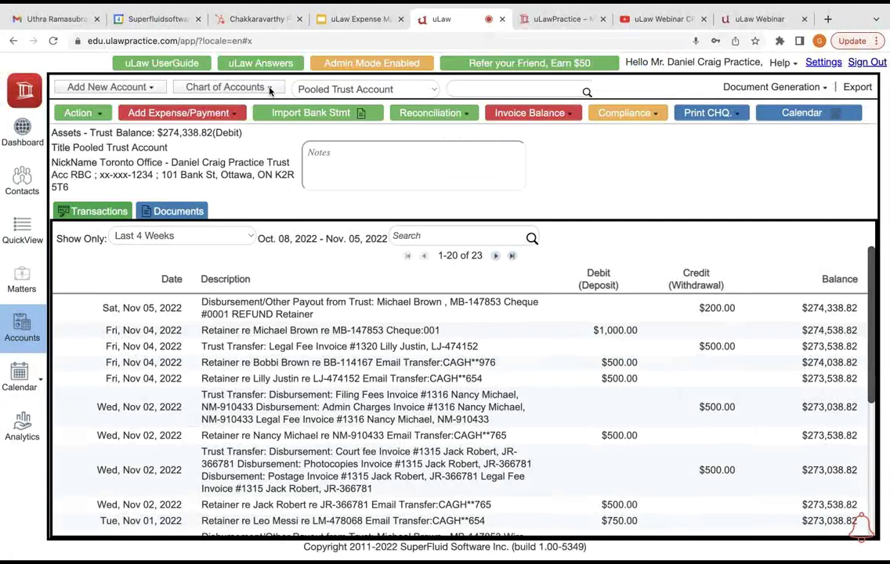